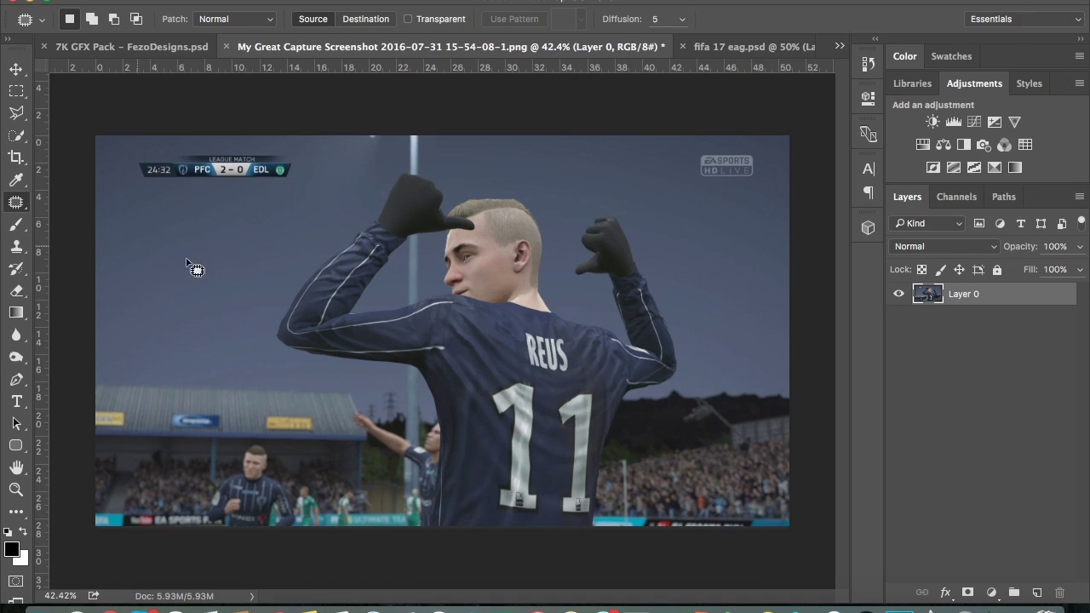
# Step: Patch the EA Sports logo and the scoreboard out of the sky
pyautogui.moveTo(712, 175); pyautogui.dragTo(712, 245)
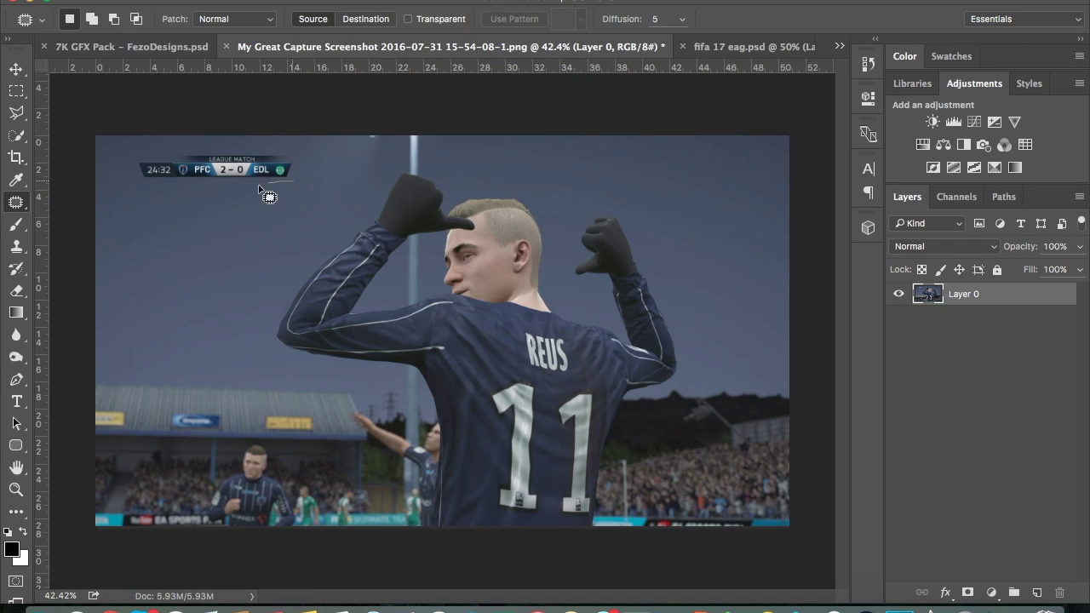
pyautogui.moveTo(271, 156); pyautogui.dragTo(294, 180)
pyautogui.moveTo(281, 170); pyautogui.dragTo(282, 254)
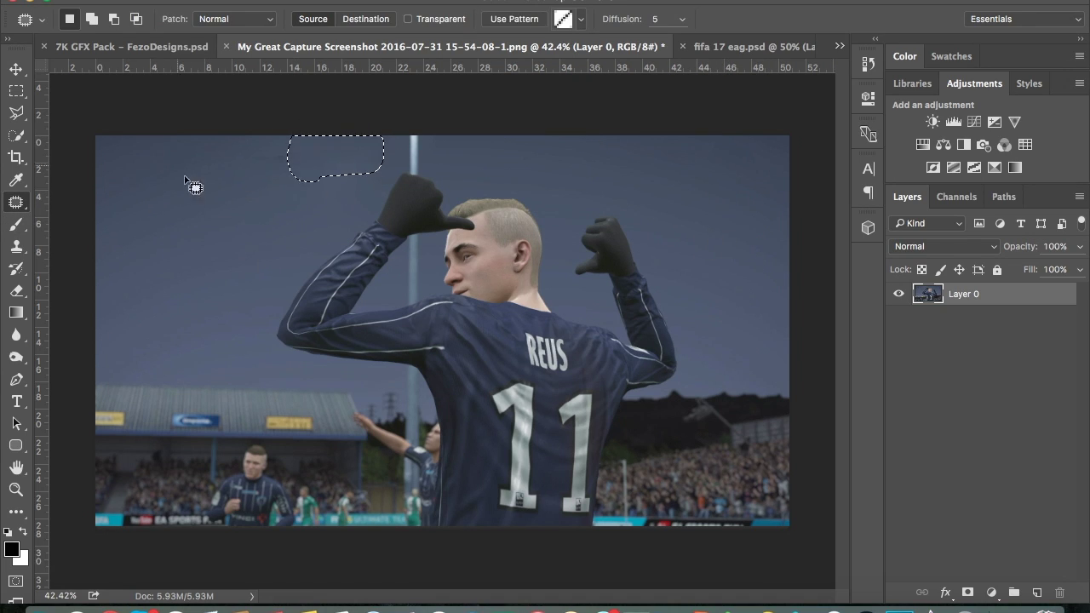
# Step: Quick-select the number 11 player, subtracting the gap beside his head
pyautogui.press('w')
pyautogui.moveTo(362, 514); pyautogui.dragTo(396, 495)
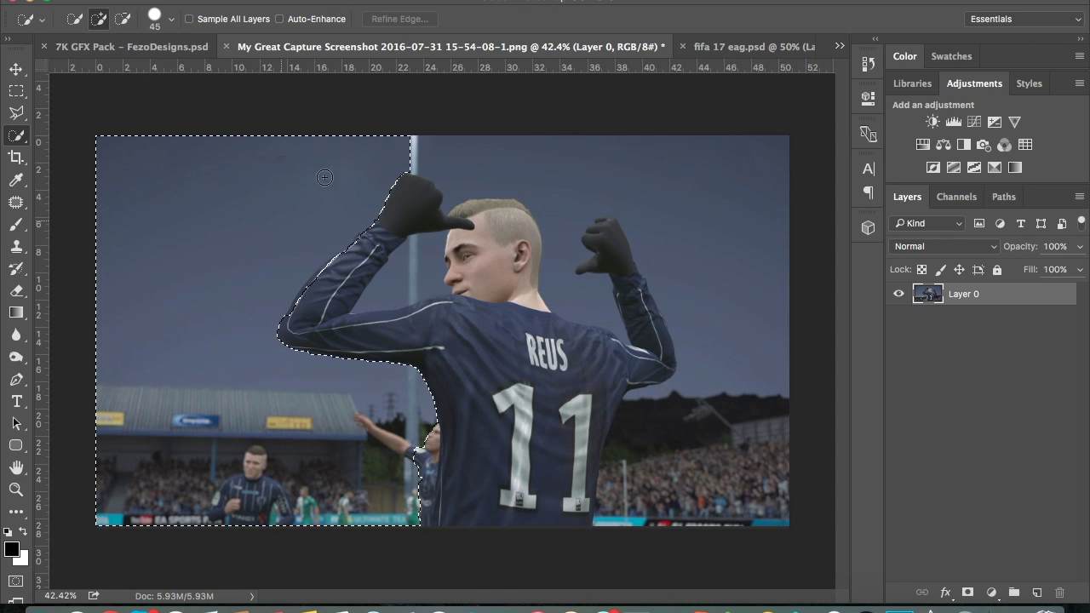
pyautogui.rightClick(669, 287)
pyautogui.click(690, 292)
pyautogui.click(493, 499)
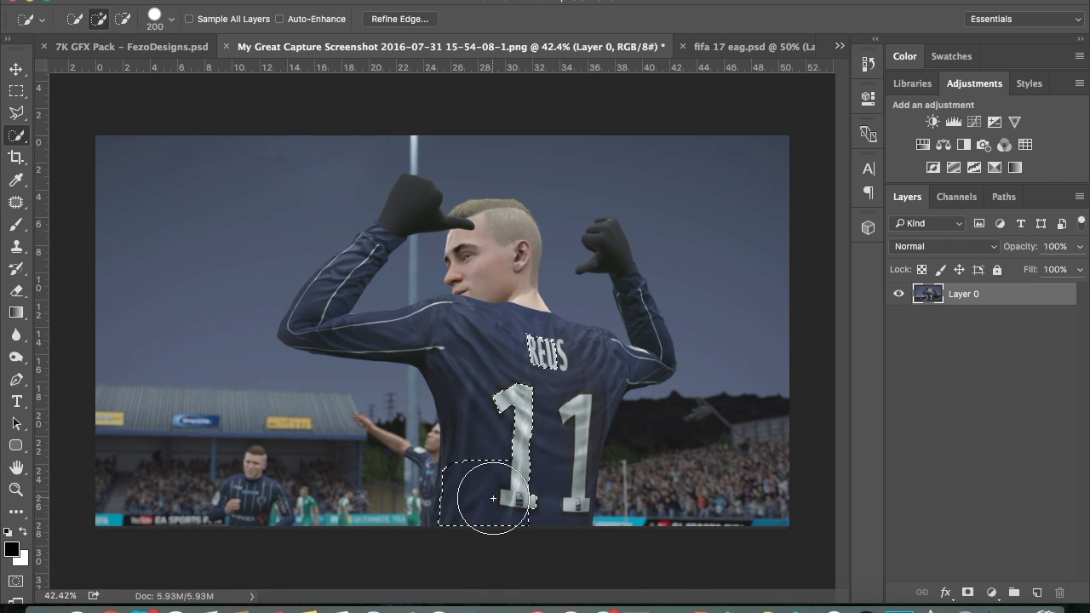
pyautogui.press('[')
pyautogui.press('[')
pyautogui.press('[')
pyautogui.moveTo(558, 413); pyautogui.dragTo(314, 328)
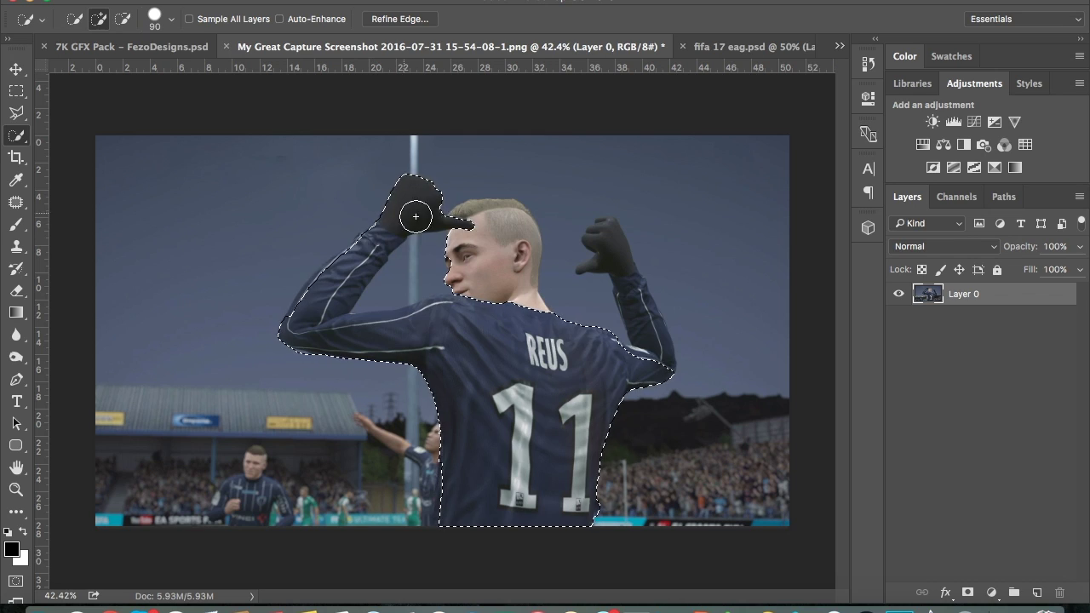
pyautogui.press(']')
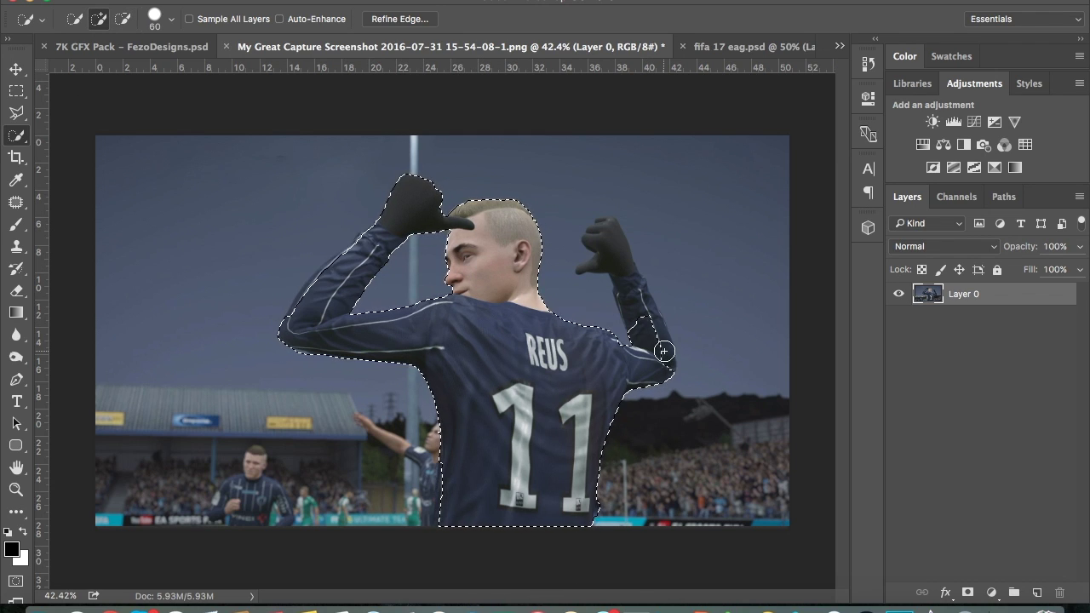
pyautogui.click(122, 18)
pyautogui.click(553, 245)
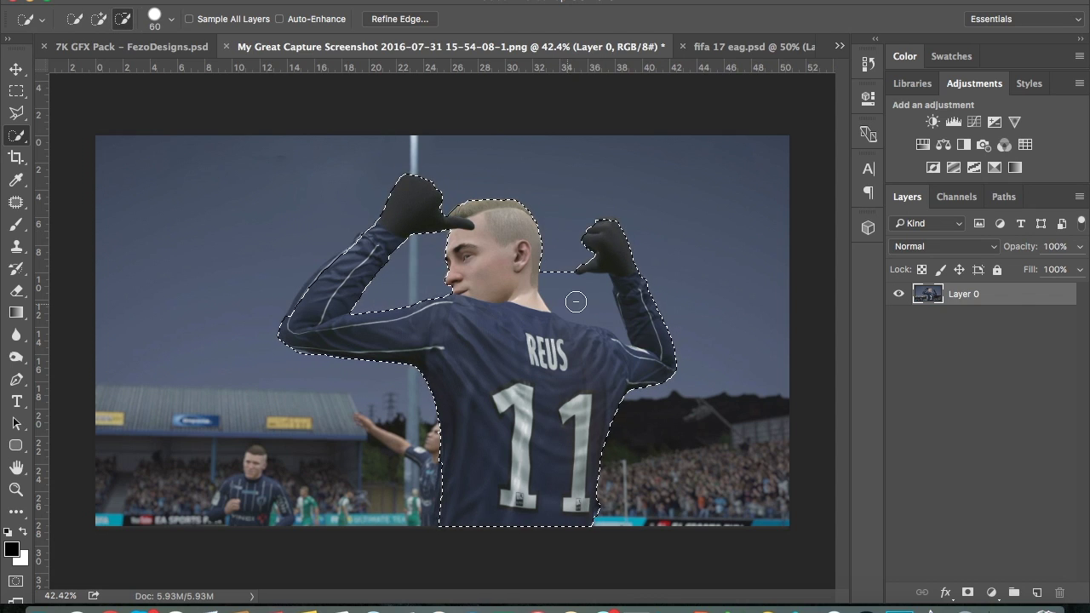
pyautogui.click(122, 18)
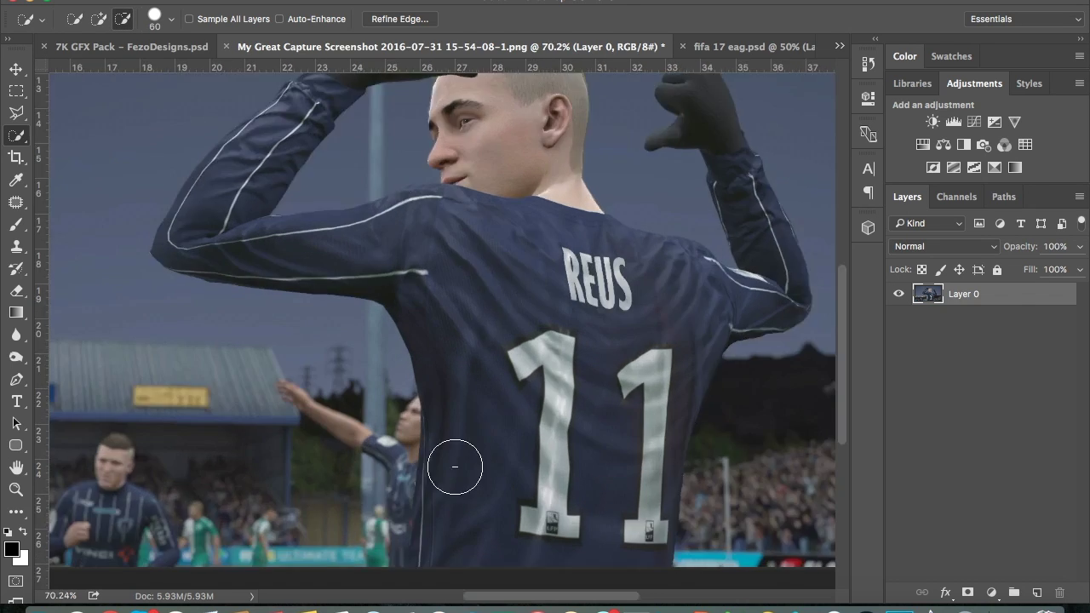
# Step: Fine-tune the player selection's edges with a smaller brush and refine them
pyautogui.scroll(5, 472, 462)
pyautogui.scroll(2, 323, 256)
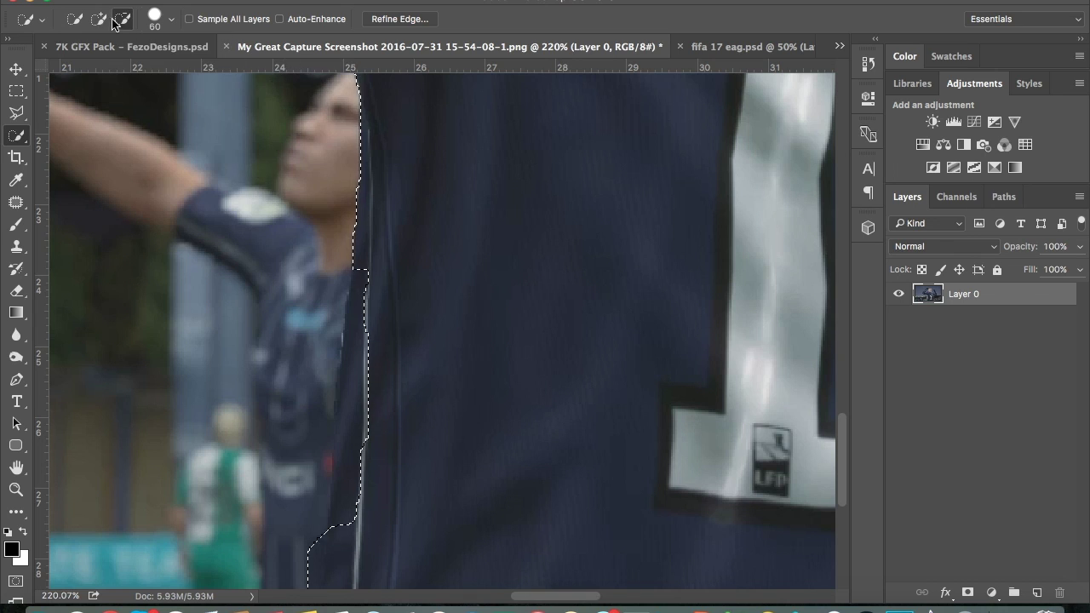
pyautogui.press('[')
pyautogui.press('[')
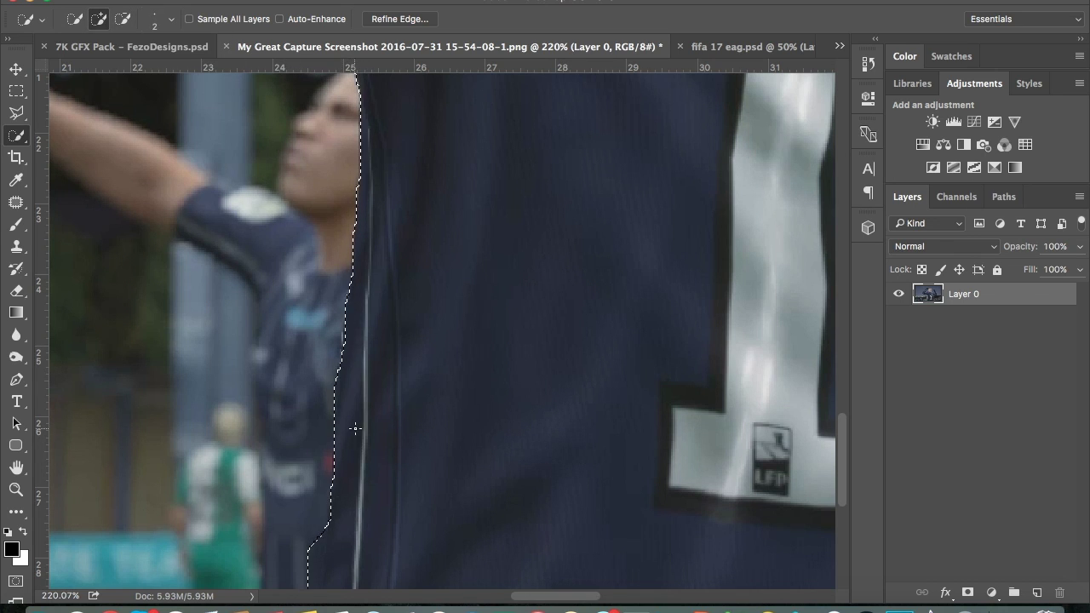
pyautogui.scroll(-7, 355, 433)
pyautogui.press('z')
pyautogui.scroll(2, 293, 475)
pyautogui.scroll(1, 437, 339)
pyautogui.scroll(-2, 437, 338)
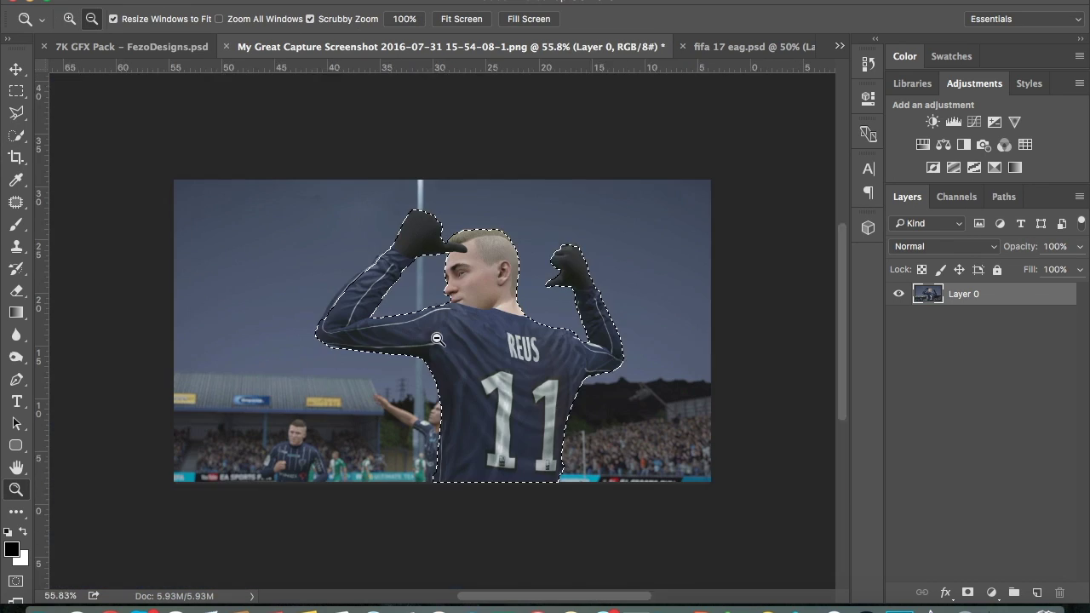
pyautogui.press('c')
pyautogui.hotkey('ctrl', 'alt', 'r')
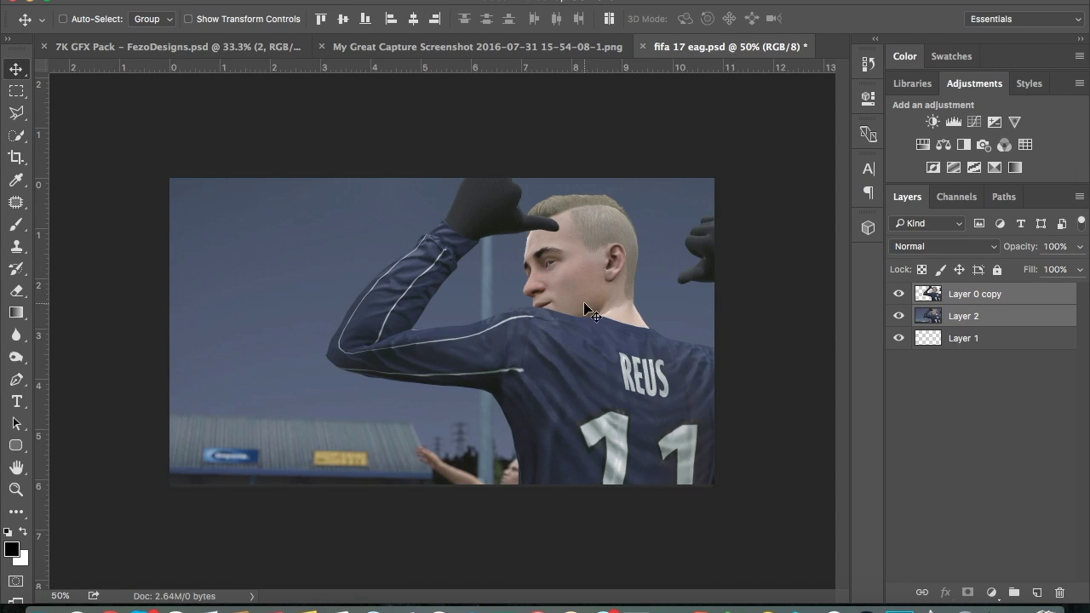
# Step: Scale the player cut-out to about 81.5% and move it right and up
pyautogui.hotkey('ctrl', 't')
pyautogui.moveTo(797, 112)
pyautogui.mouseDown()
pyautogui.moveTo(657, 195)
pyautogui.moveTo(786, 144)
pyautogui.mouseUp()
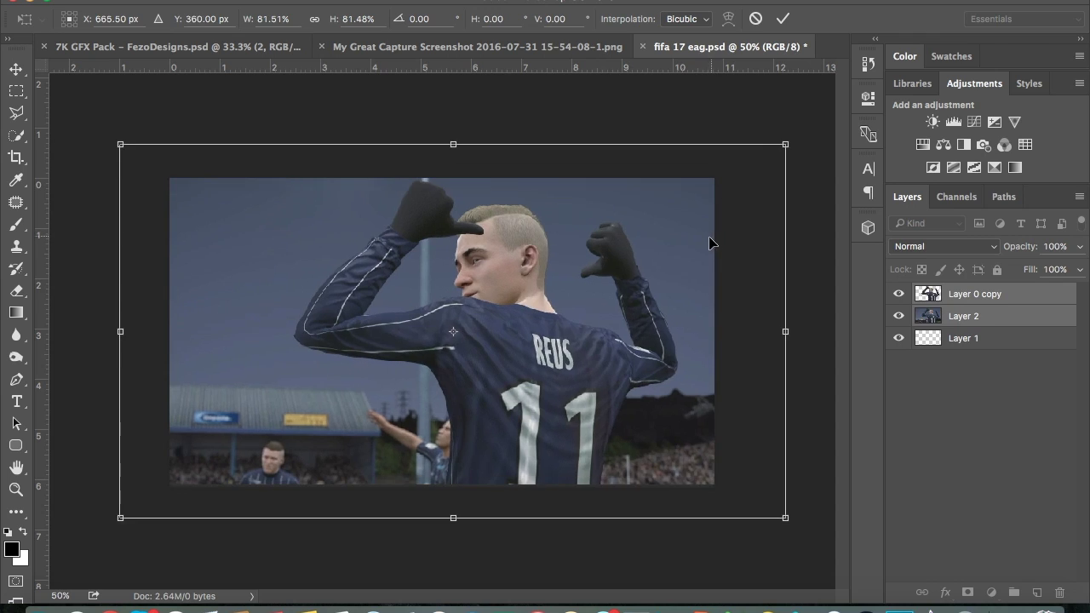
pyautogui.moveTo(622, 276); pyautogui.dragTo(655, 260)
pyautogui.press('Return')
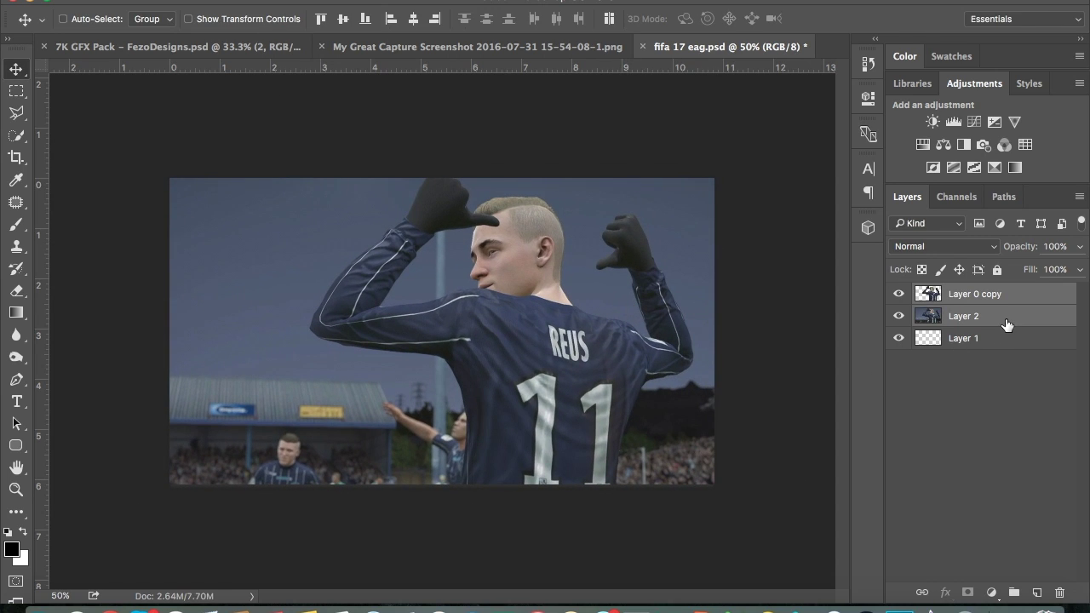
# Step: Desaturate the background screenshot layer and apply a Gaussian Blur to it
pyautogui.click(988, 316)
pyautogui.hotkey('shift', 'ctrl', 'u')
pyautogui.click(424, 1)
pyautogui.click(664, 242)
pyautogui.click(970, 124)
# Step: Give the player layer a Drop Shadow layer style
pyautogui.doubleClick(970, 293)
pyautogui.moveTo(545, 93); pyautogui.dragTo(936, 87)
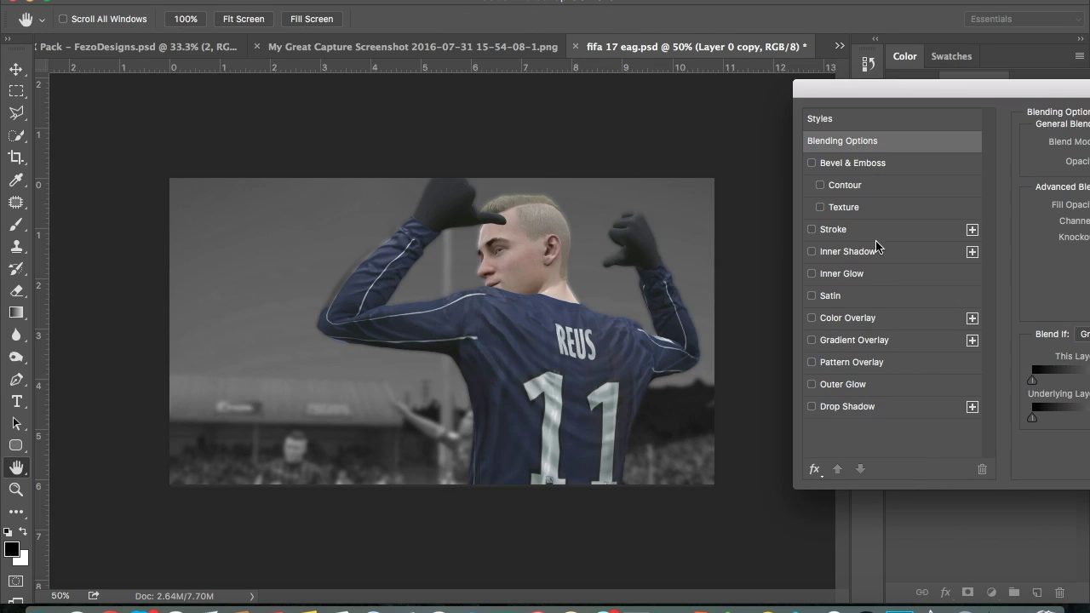
pyautogui.click(851, 406)
pyautogui.moveTo(817, 87); pyautogui.dragTo(647, 75)
pyautogui.press('Return')
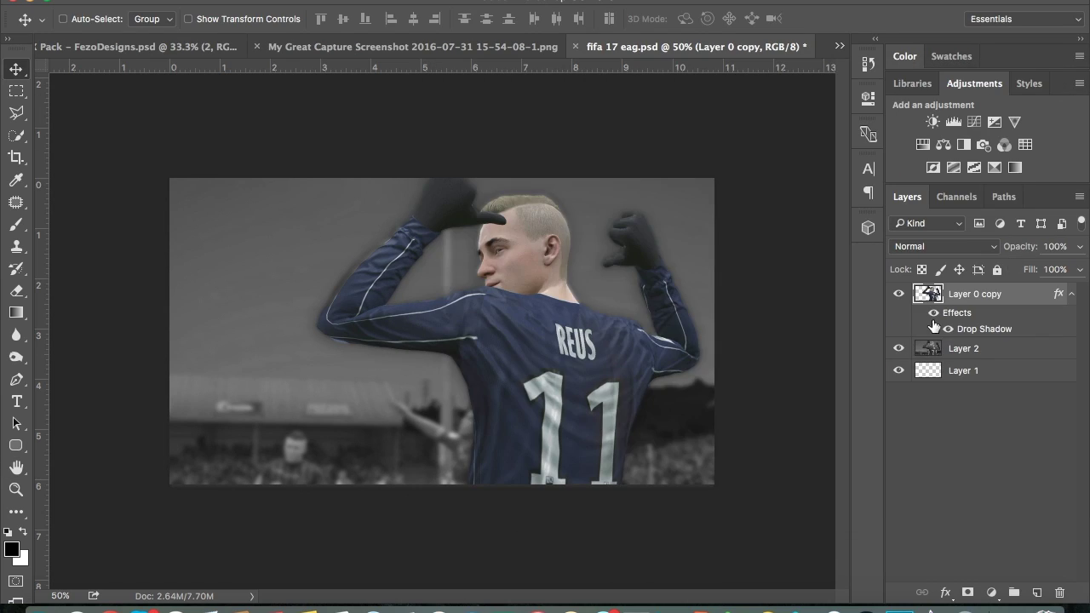
pyautogui.click(1071, 293)
# Step: Add a colorized blue-purple Hue/Saturation adjustment over the background
pyautogui.click(988, 319)
pyautogui.click(922, 145)
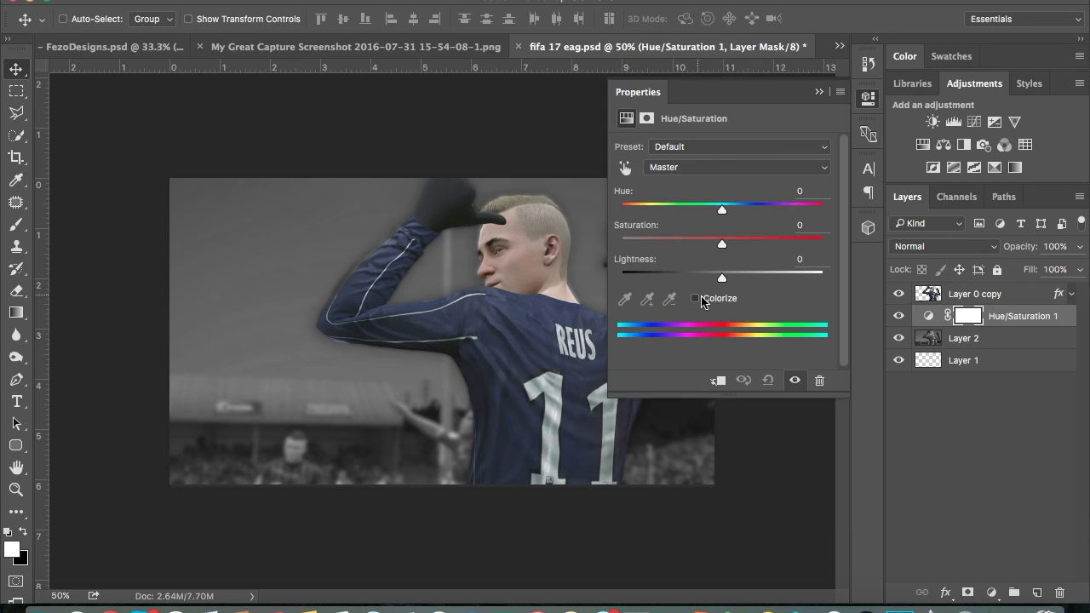
pyautogui.click(700, 299)
pyautogui.click(759, 209)
pyautogui.click(817, 94)
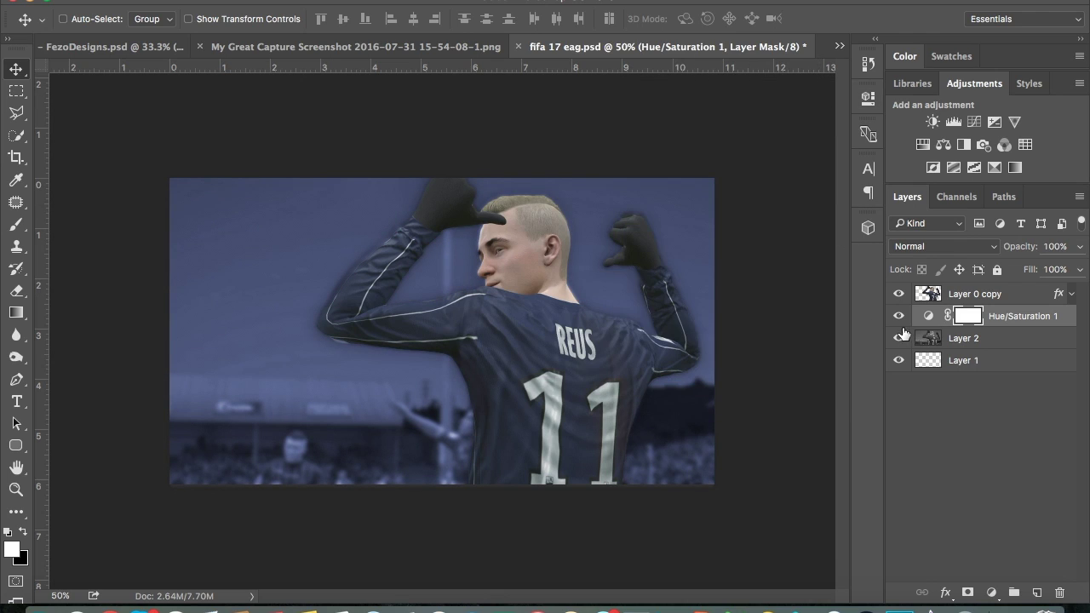
# Step: Add a Photo Filter adjustment with a custom dark blue colour above the player
pyautogui.click(979, 294)
pyautogui.click(1005, 145)
pyautogui.click(669, 171)
pyautogui.click(311, 305)
pyautogui.moveTo(310, 305); pyautogui.dragTo(311, 315)
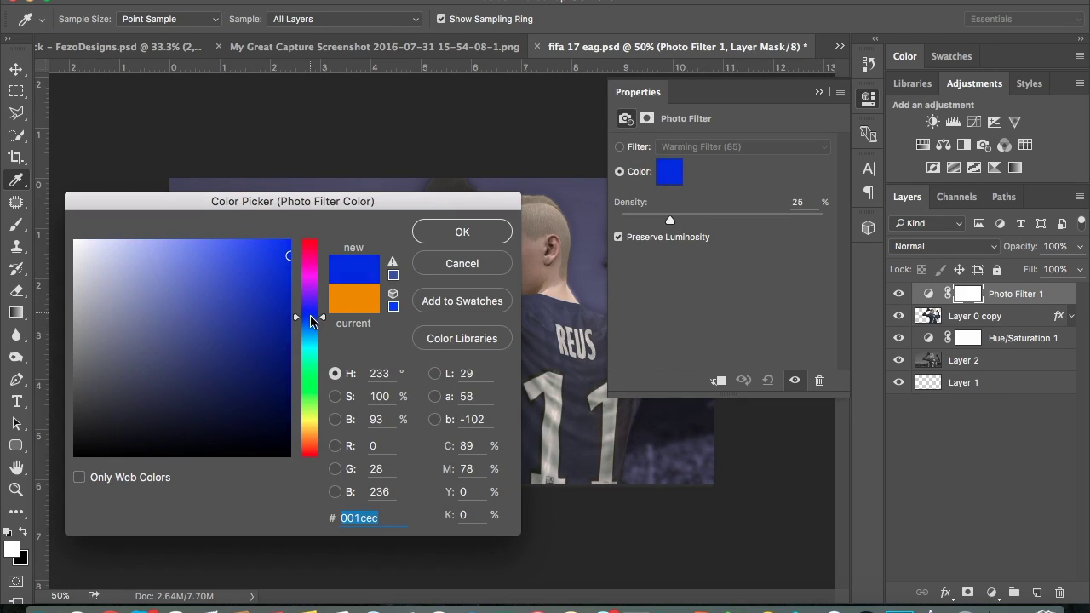
pyautogui.click(462, 231)
pyautogui.click(818, 91)
# Step: Rename the layers Render, Stock and Canvas
pyautogui.doubleClick(975, 316)
pyautogui.write('Render')
pyautogui.press('Tab')
pyautogui.write('Stock')
pyautogui.press('Tab')
pyautogui.write('Canvas')
pyautogui.press('Return')
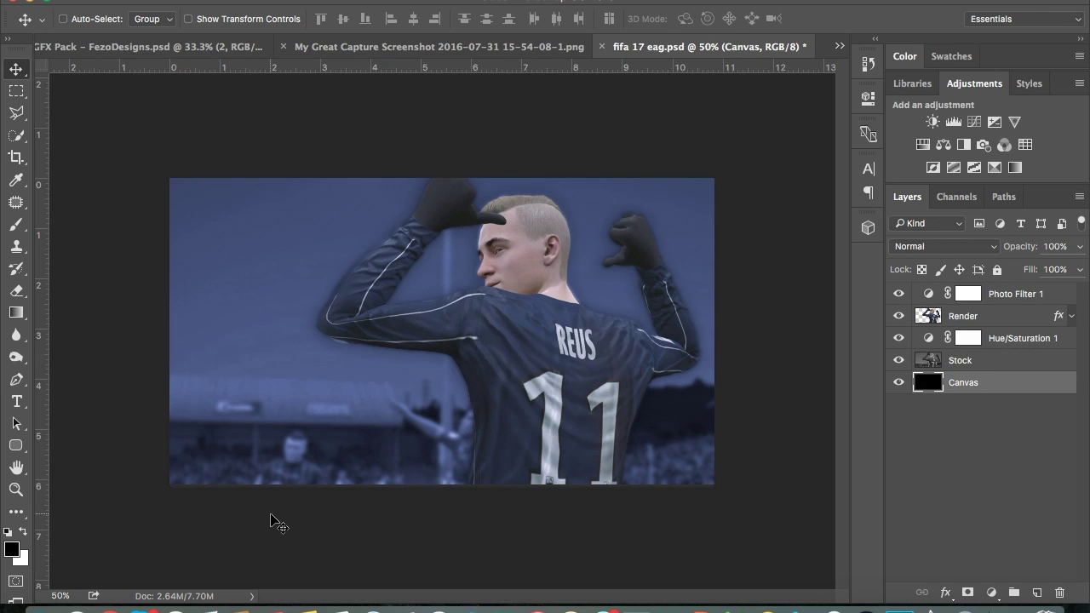
# Step: Paint a soft white glow along the bottom on a new Soft Brush layer above Stock
pyautogui.press('b')
pyautogui.click(979, 361)
pyautogui.hotkey('ctrl', 'shift', 'alt', 'n')
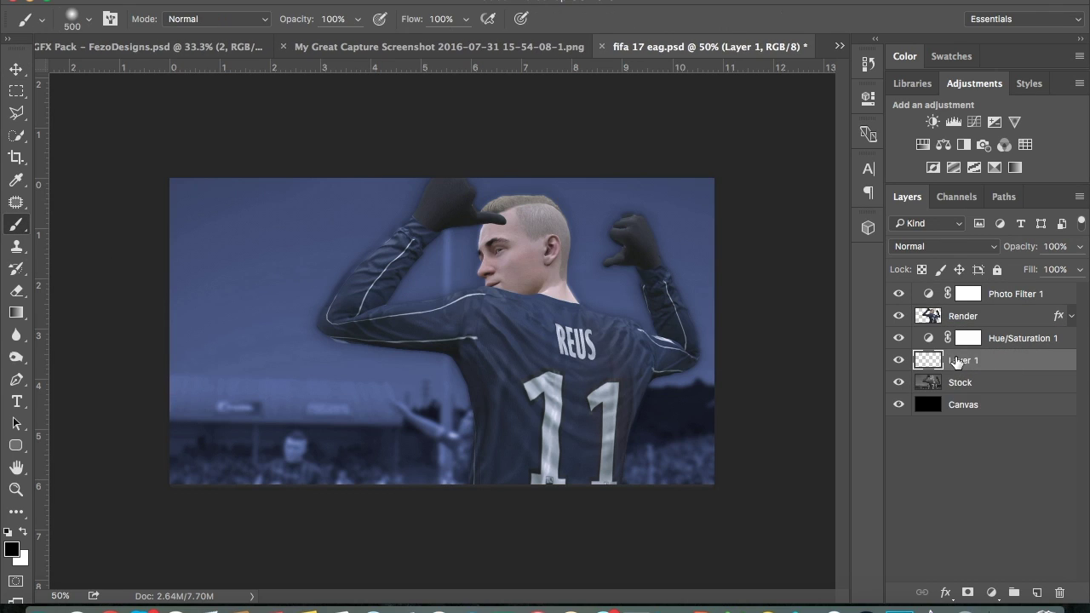
pyautogui.write('Soft Brush')
pyautogui.press('Return')
pyautogui.keyDown('alt'); pyautogui.scroll(-3, 511, 341); pyautogui.keyUp('alt')
pyautogui.press('x')
pyautogui.keyDown('alt'); pyautogui.scroll(2, 627, 401); pyautogui.keyUp('alt')
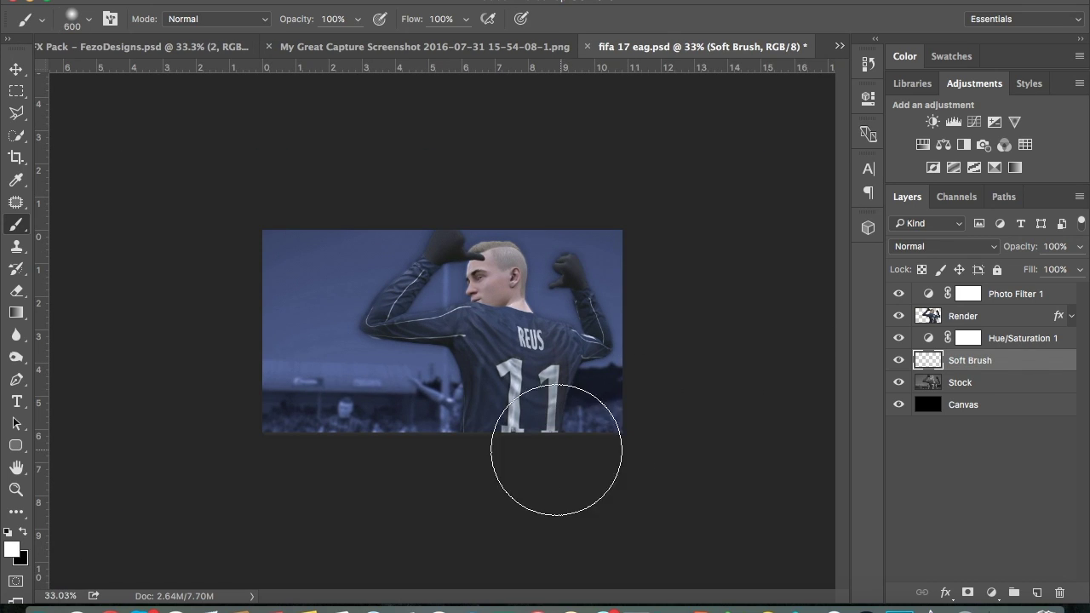
pyautogui.moveTo(587, 426); pyautogui.dragTo(510, 465)
pyautogui.press('z')
pyautogui.click(393, 477)
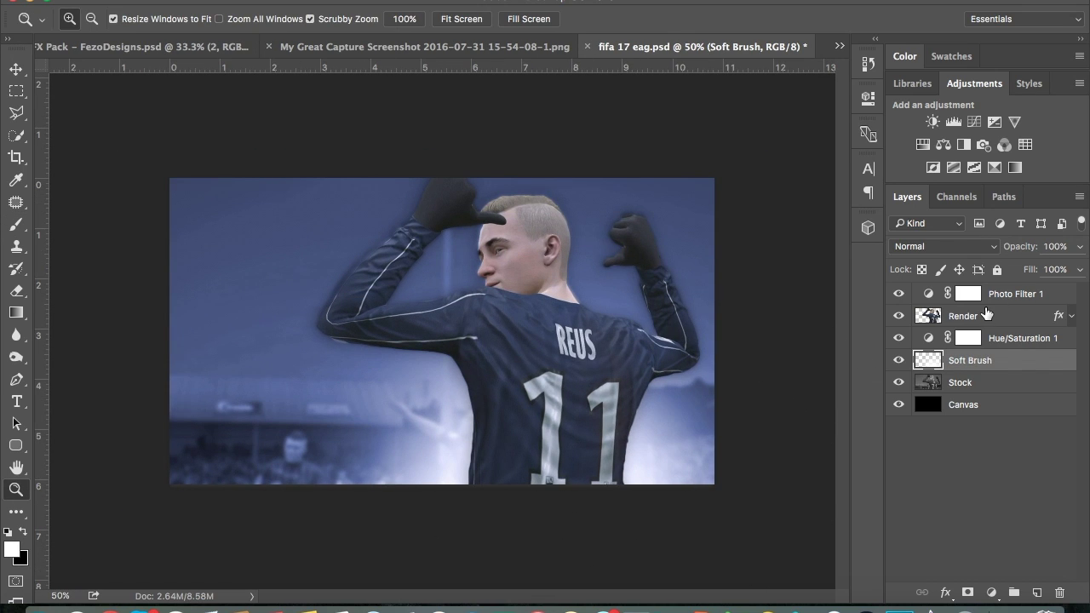
# Step: Add a second Soft Brush layer above Render and close the screenshot document
pyautogui.click(971, 316)
pyautogui.hotkey('ctrl', 'shift', 'alt', 'n')
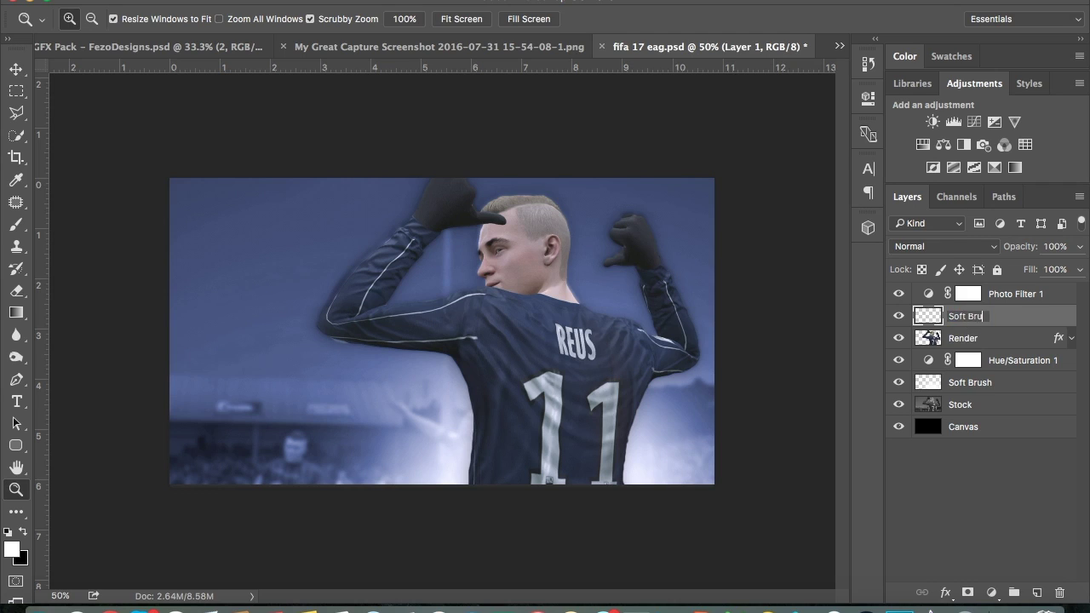
pyautogui.write('sh')
pyautogui.press('Return')
pyautogui.press('b')
pyautogui.keyDown('alt'); pyautogui.scroll(-1, 522, 496); pyautogui.keyUp('alt')
pyautogui.keyDown('alt'); pyautogui.scroll(-2, 445, 506); pyautogui.keyUp('alt')
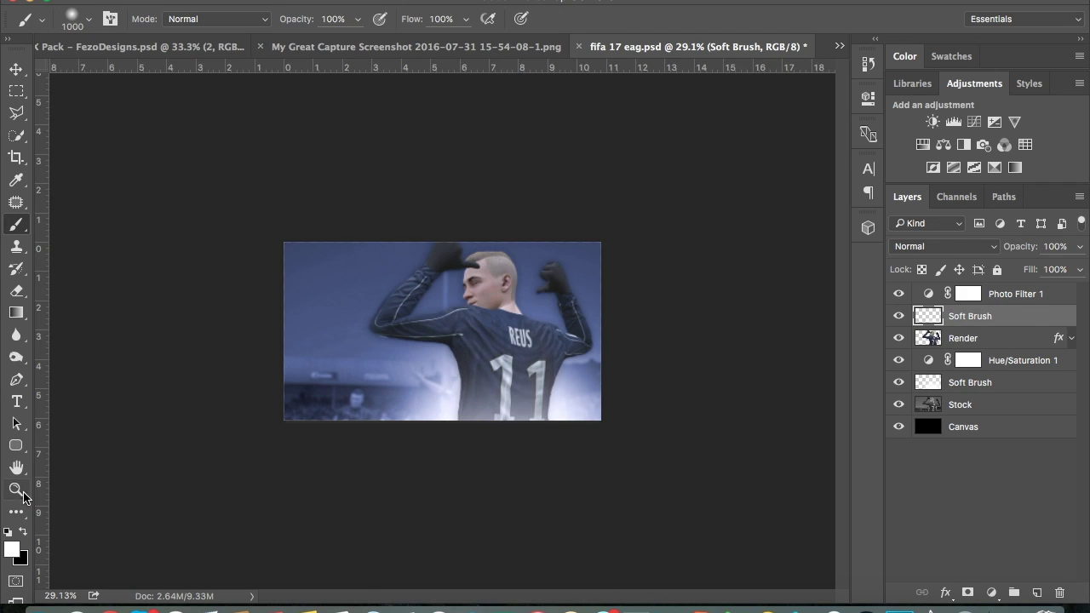
pyautogui.click(16, 489)
pyautogui.hotkey('ctrl', '+')
pyautogui.hotkey('ctrl', '+')
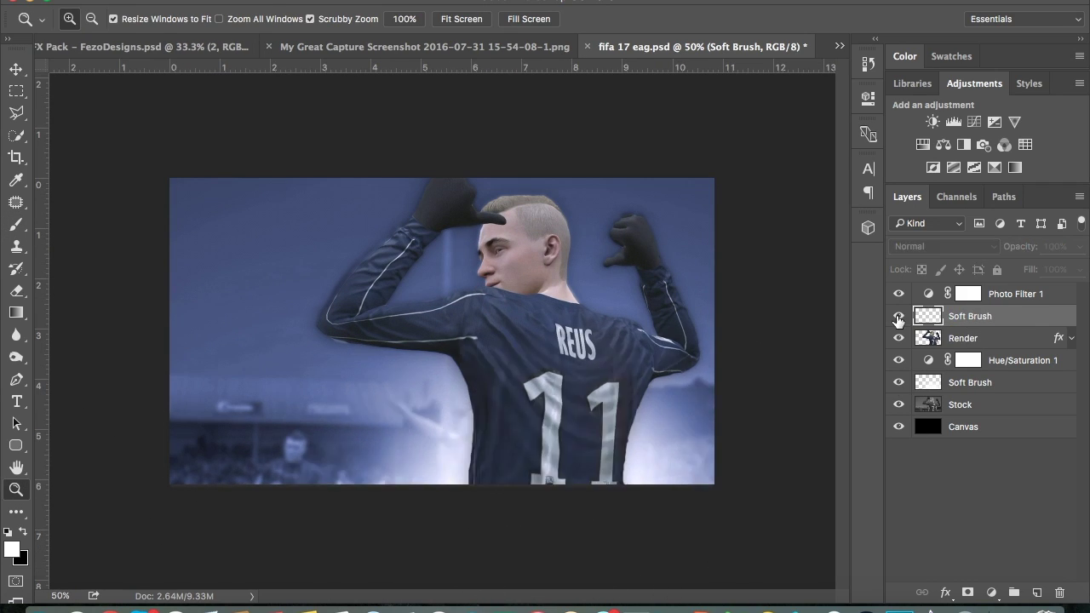
pyautogui.click(269, 46)
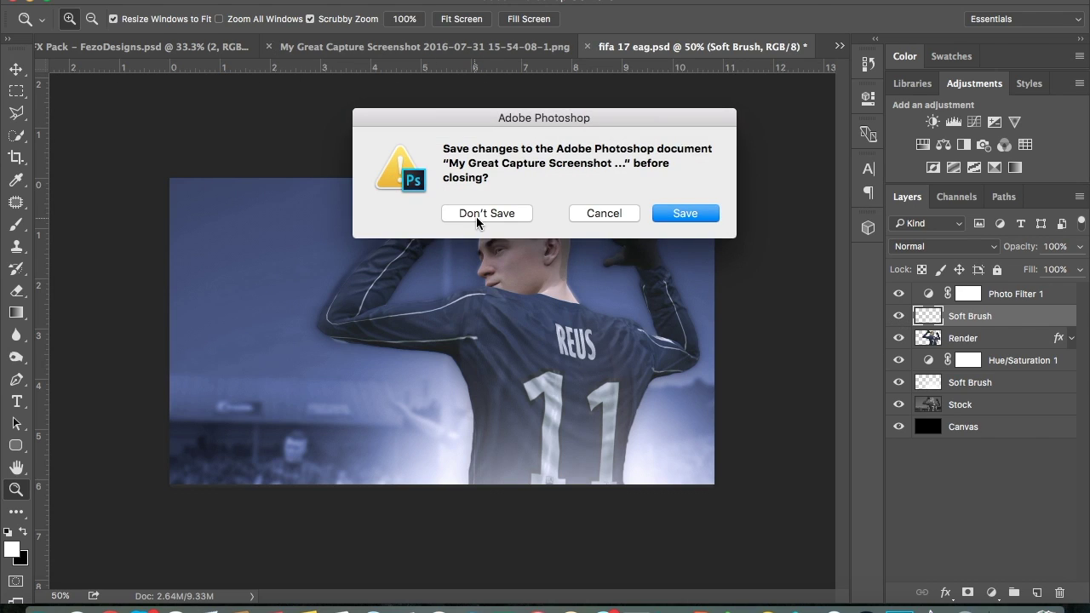
# Step: Discard the screenshot and paint black edges on an Outer Darken layer at 75% opacity
pyautogui.click(475, 214)
pyautogui.hotkey('ctrl', 'shift', 'alt', 'n')
pyautogui.write('Outer Dark')
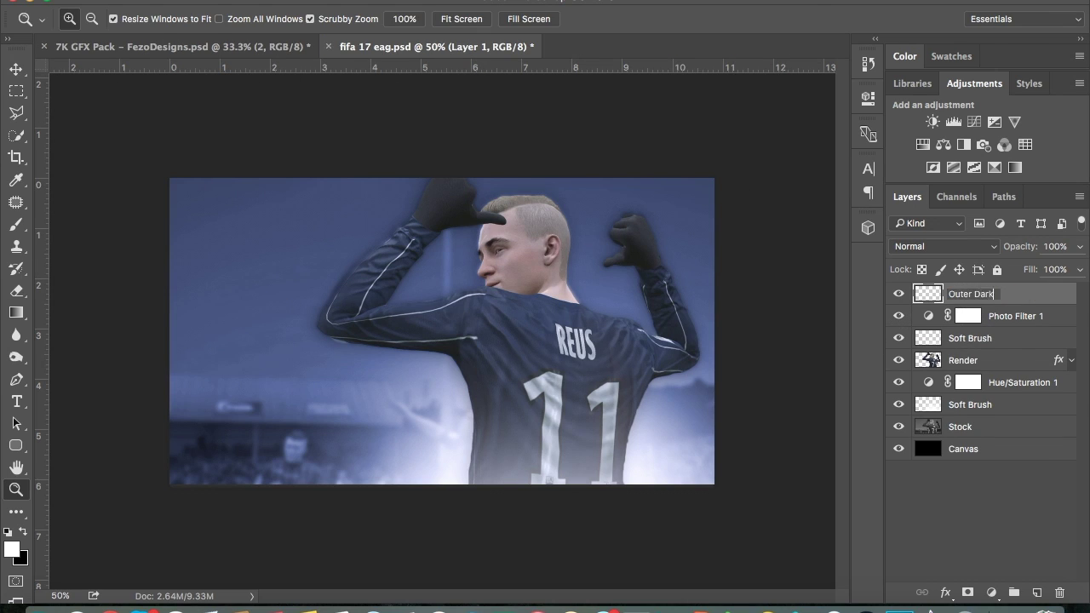
pyautogui.write('en')
pyautogui.press('Return')
pyautogui.hotkey('ctrl', '-')
pyautogui.press('b')
pyautogui.press('x')
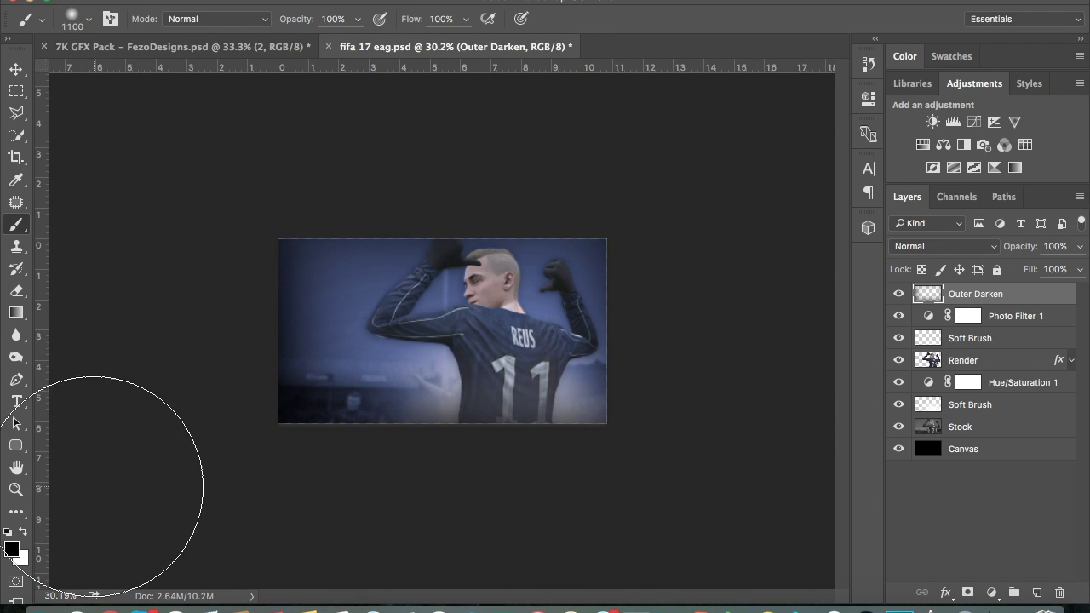
pyautogui.press('z')
pyautogui.hotkey('ctrl', '+')
pyautogui.hotkey('ctrl', '+')
pyautogui.moveTo(1022, 249); pyautogui.dragTo(1003, 249)
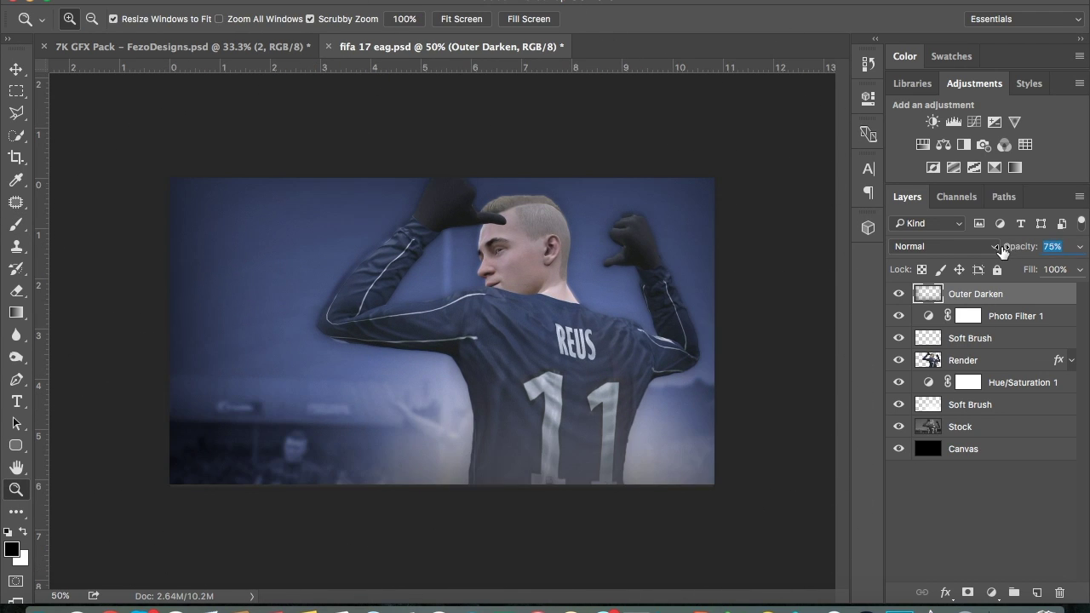
# Step: Darken the left and bottom on an Additional Darkening layer at 42% opacity
pyautogui.hotkey('ctrl', 'shift', 'alt', 'n')
pyautogui.doubleClick(964, 294)
pyautogui.write('Darkening')
pyautogui.press('Return')
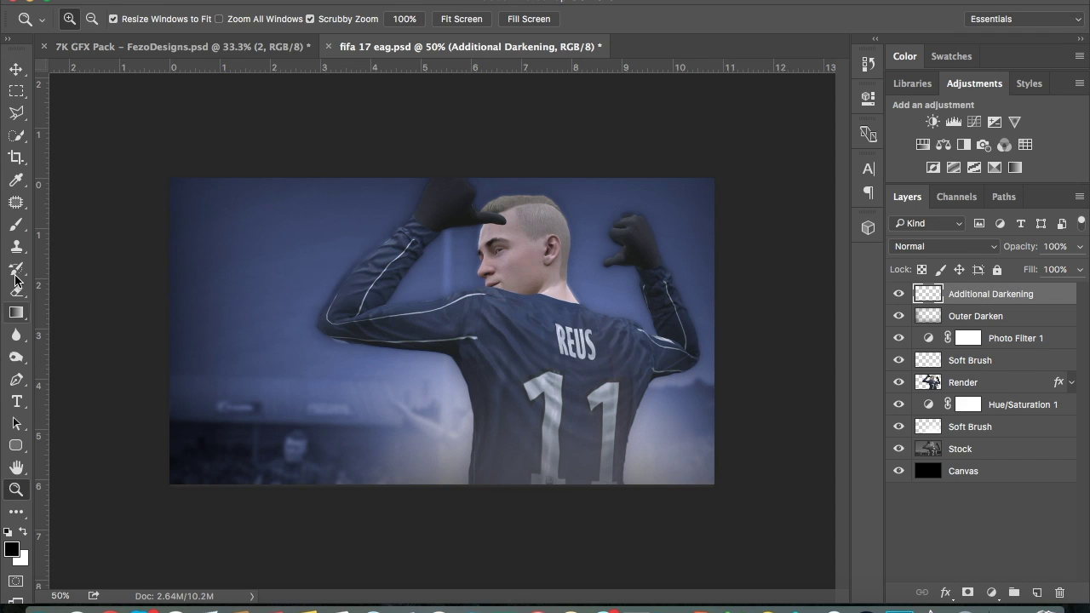
pyautogui.press('b')
pyautogui.moveTo(195, 437)
pyautogui.mouseDown()
pyautogui.moveTo(275, 522)
pyautogui.moveTo(73, 224)
pyautogui.mouseUp()
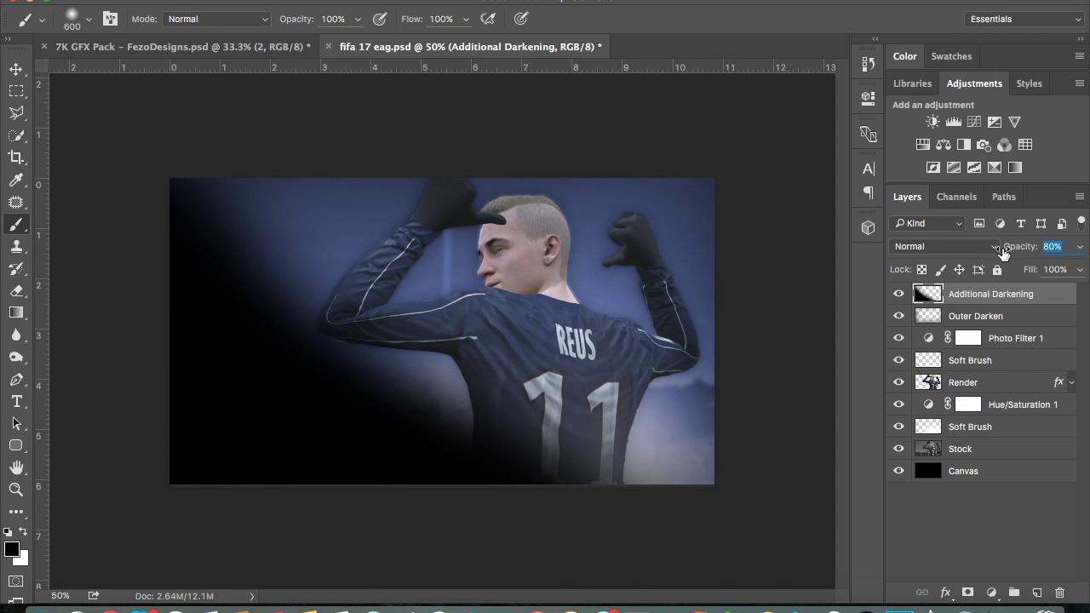
pyautogui.moveTo(1003, 253); pyautogui.dragTo(969, 252)
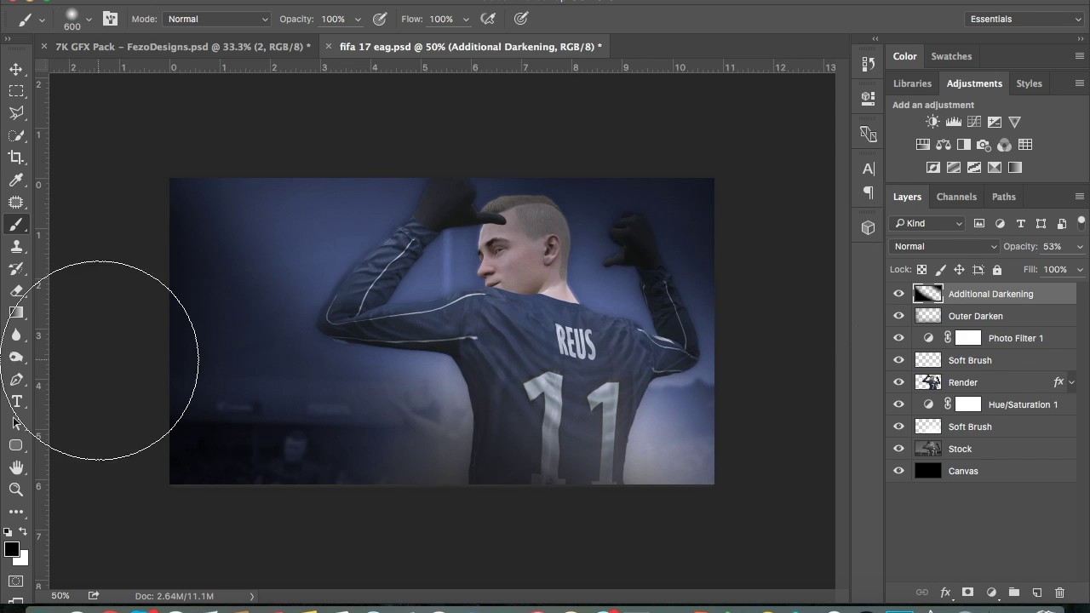
pyautogui.click(16, 69)
pyautogui.moveTo(1016, 252); pyautogui.dragTo(1002, 253)
pyautogui.click(898, 293)
pyautogui.click(898, 294)
pyautogui.click(16, 225)
# Step: Paint a white glow along the top edge on a new layer with a 400 px brush
pyautogui.hotkey('ctrl', 'shift', 'alt', 'n')
pyautogui.press('[')
pyautogui.press('[')
pyautogui.moveTo(304, 134)
pyautogui.mouseDown()
pyautogui.moveTo(366, 122)
pyautogui.moveTo(426, 133)
pyautogui.moveTo(619, 209)
pyautogui.mouseUp()
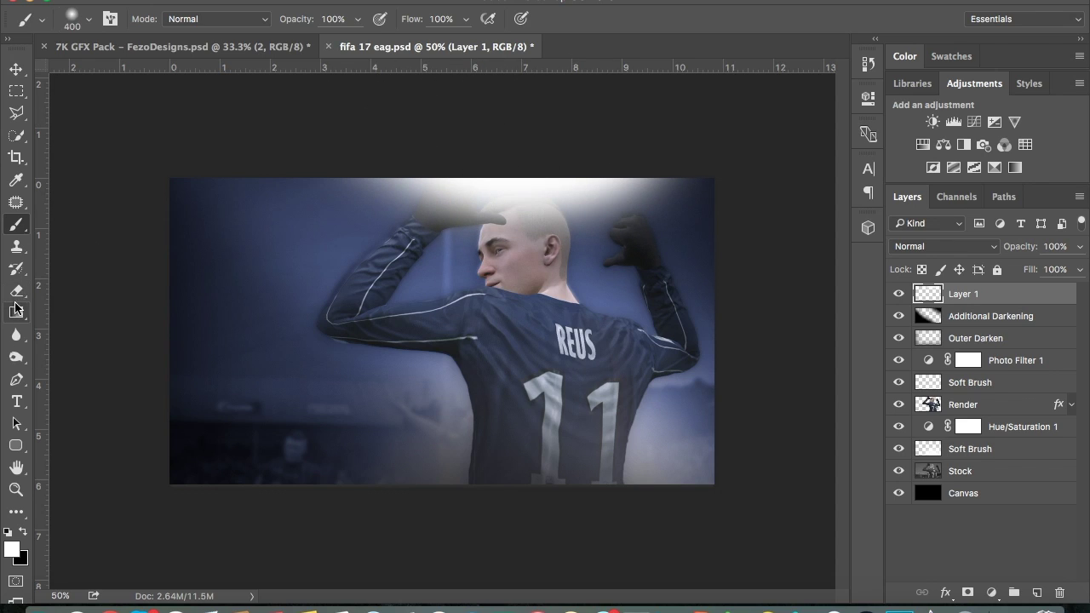
# Step: Erase Layer 1's glow from the player's head and set its opacity to 64%
pyautogui.click(16, 290)
pyautogui.hotkey('ctrl', 'z')
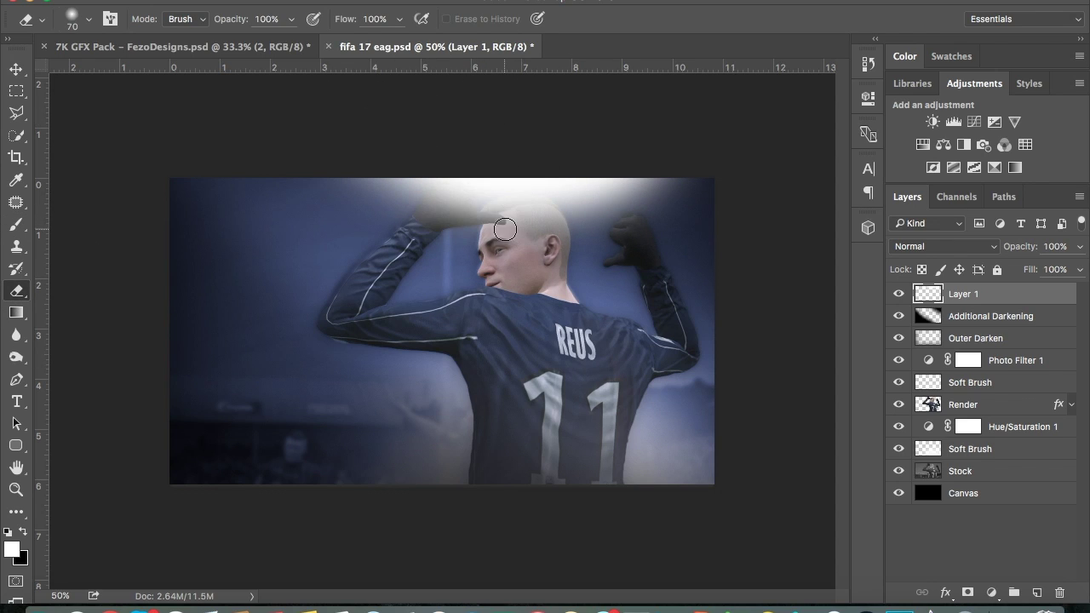
pyautogui.moveTo(1019, 246); pyautogui.dragTo(948, 254)
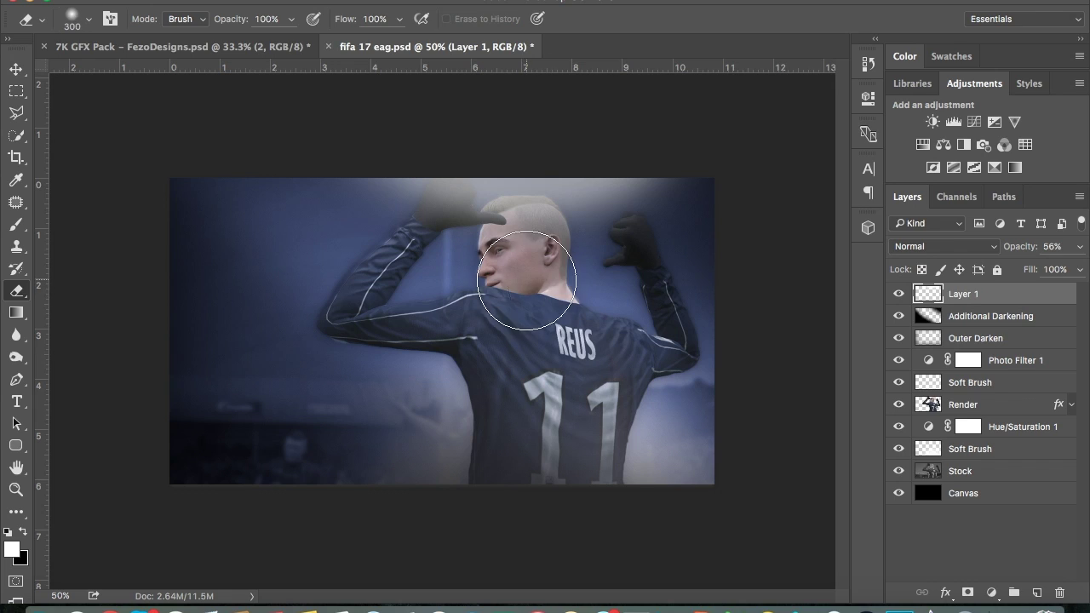
pyautogui.moveTo(1022, 246)
pyautogui.mouseDown()
pyautogui.moveTo(1051, 243)
pyautogui.moveTo(1031, 253)
pyautogui.mouseUp()
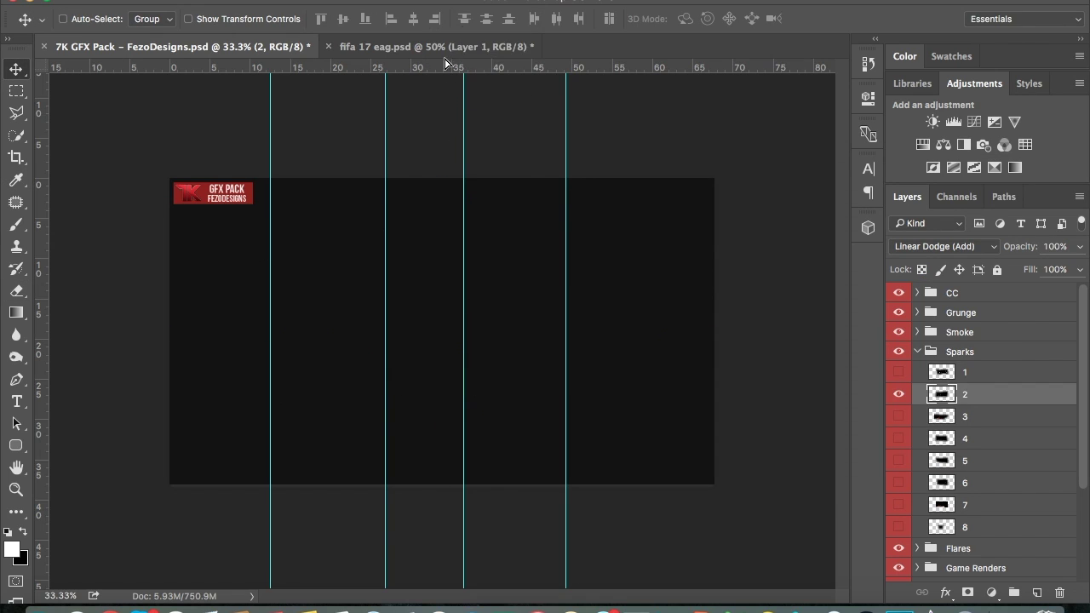
# Step: Place sparks layer 2 under Render and duplicate it along the bottom
pyautogui.moveTo(499, 366); pyautogui.dragTo(409, 550)
pyautogui.moveTo(954, 294)
pyautogui.mouseDown()
pyautogui.moveTo(979, 349)
pyautogui.moveTo(971, 437)
pyautogui.mouseUp()
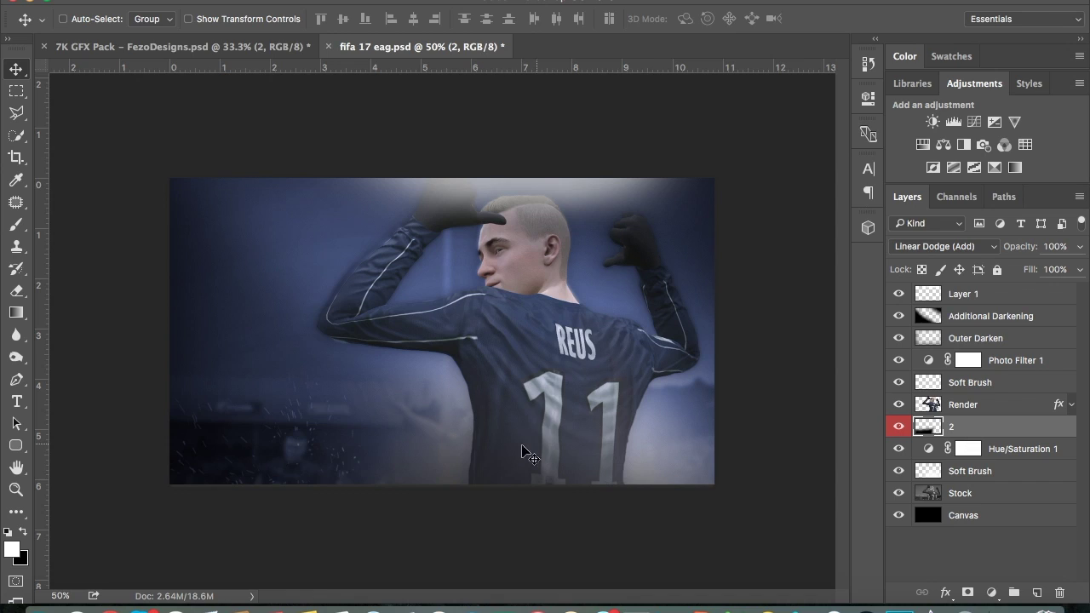
pyautogui.moveTo(519, 474)
pyautogui.mouseDown()
pyautogui.moveTo(316, 494)
pyautogui.moveTo(343, 506)
pyautogui.mouseUp()
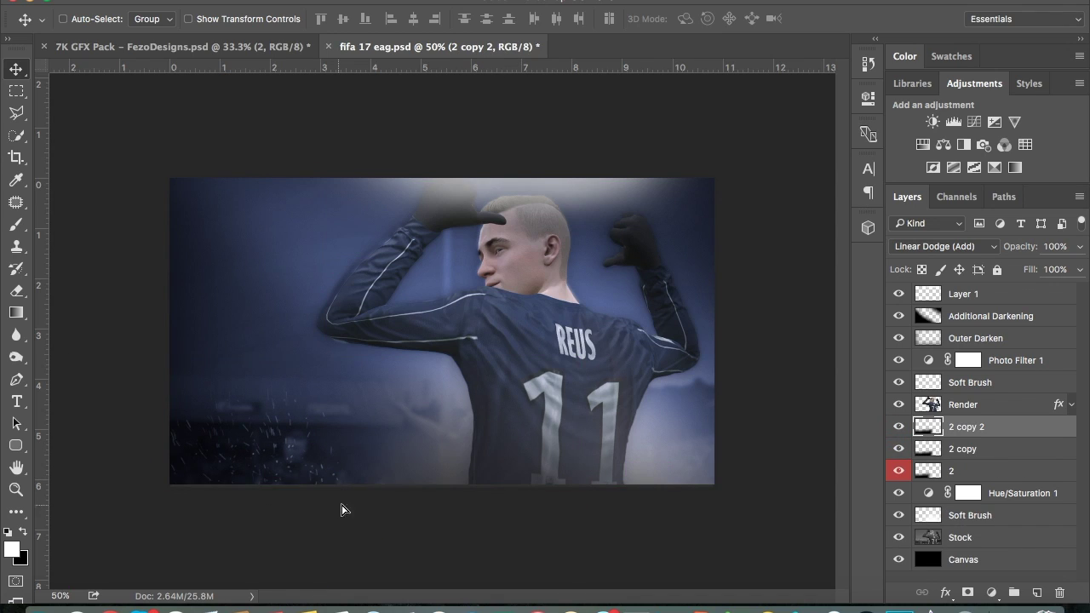
pyautogui.moveTo(390, 545)
pyautogui.mouseDown()
pyautogui.moveTo(526, 550)
pyautogui.moveTo(462, 559)
pyautogui.moveTo(485, 562)
pyautogui.moveTo(499, 508)
pyautogui.moveTo(684, 508)
pyautogui.mouseUp()
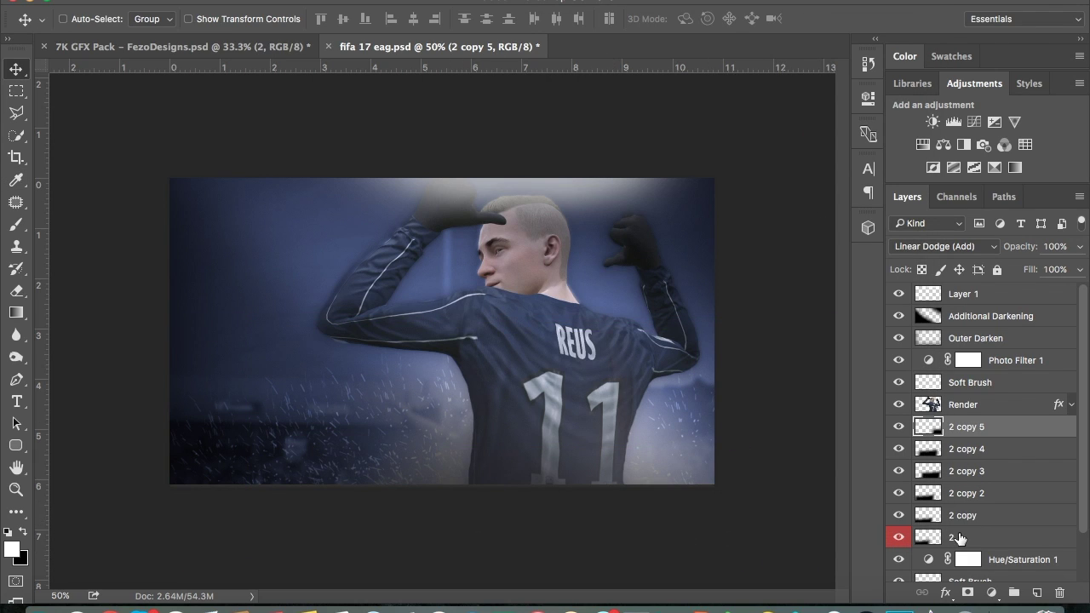
# Step: Group the spark layers from 2 copy 5 to 2 into a named folder
pyautogui.keyDown('shift'); pyautogui.click(960, 536); pyautogui.keyUp('shift')
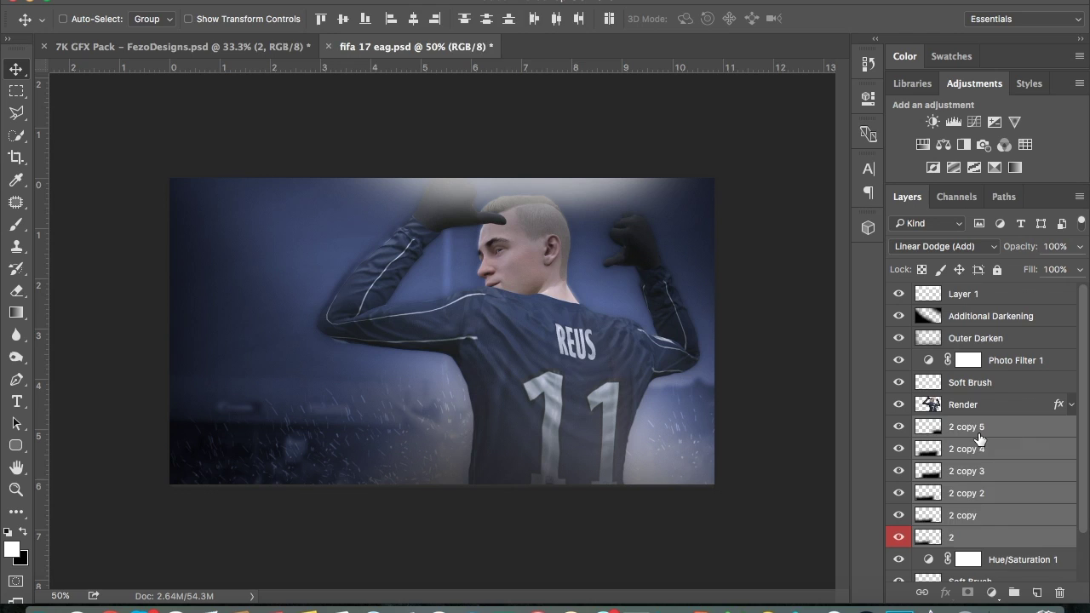
pyautogui.hotkey('ctrl', 'g')
pyautogui.doubleClick(954, 425)
pyautogui.write('S')
pyautogui.click(170, 46)
# Step: Copy the CC grading group into the fifa design and set it to 40% opacity
pyautogui.click(945, 294)
pyautogui.moveTo(945, 294)
pyautogui.mouseDown()
pyautogui.moveTo(1018, 425)
pyautogui.moveTo(945, 292)
pyautogui.mouseUp()
pyautogui.click(918, 292)
pyautogui.moveTo(899, 352); pyautogui.dragTo(898, 371)
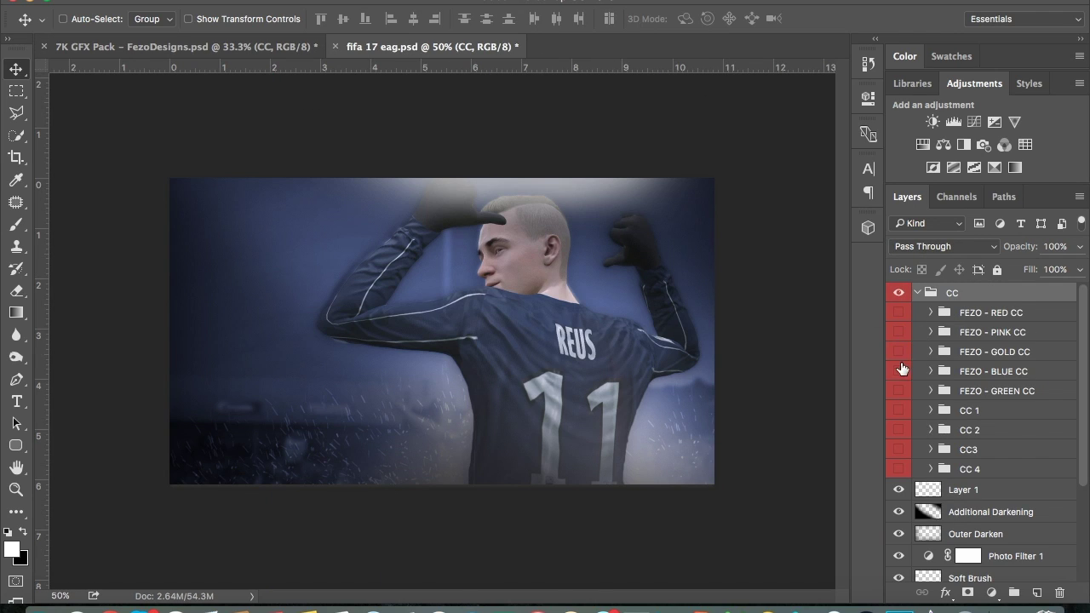
pyautogui.click(917, 292)
pyautogui.press('5')
pyautogui.press('8')
pyautogui.click(898, 292)
pyautogui.click(898, 292)
pyautogui.click(898, 292)
pyautogui.click(899, 292)
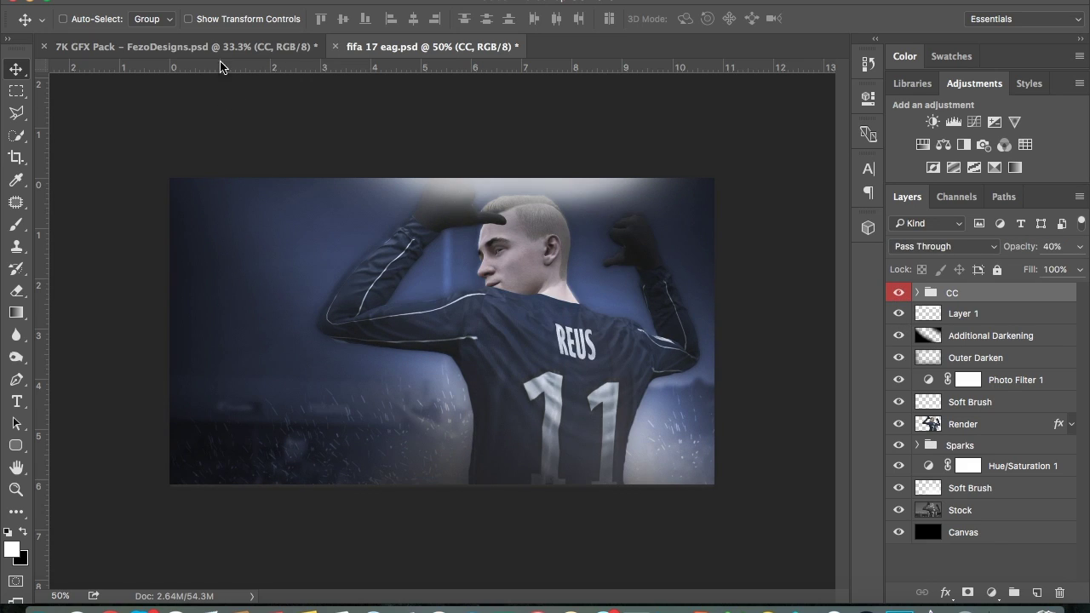
# Step: In the 7K GFX Pack, open the Smoke group and show smoke layer 4
pyautogui.click(220, 48)
pyautogui.click(917, 353)
pyautogui.click(932, 332)
pyautogui.click(917, 332)
pyautogui.click(899, 397)
pyautogui.click(898, 397)
pyautogui.click(898, 419)
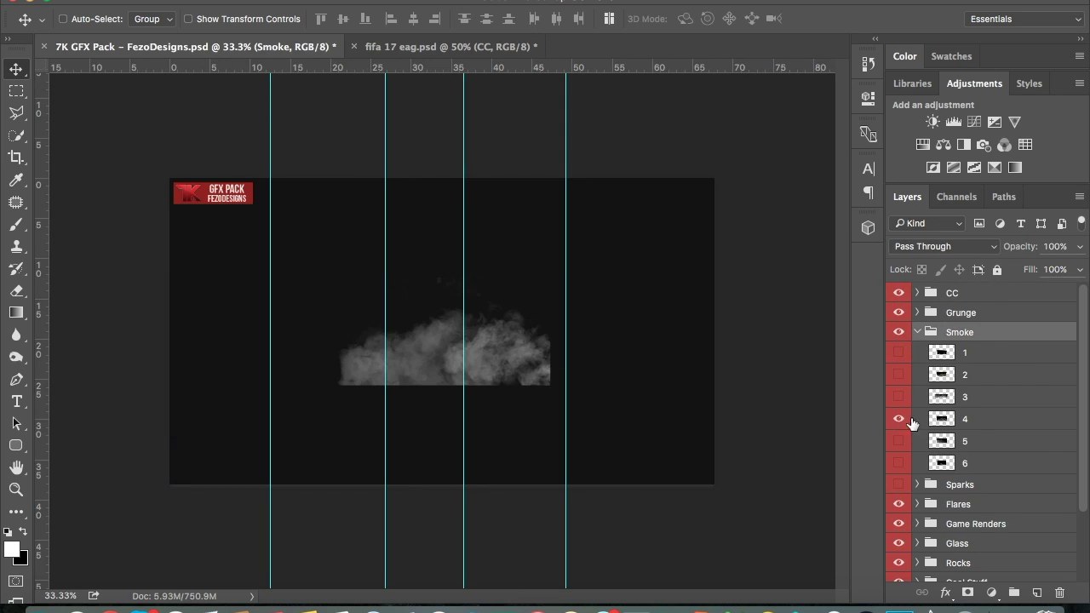
# Step: Bring smoke piece 4 into the fifa design below the Photo Filter and colorize it
pyautogui.click(971, 419)
pyautogui.moveTo(469, 372); pyautogui.dragTo(533, 345)
pyautogui.click(899, 315)
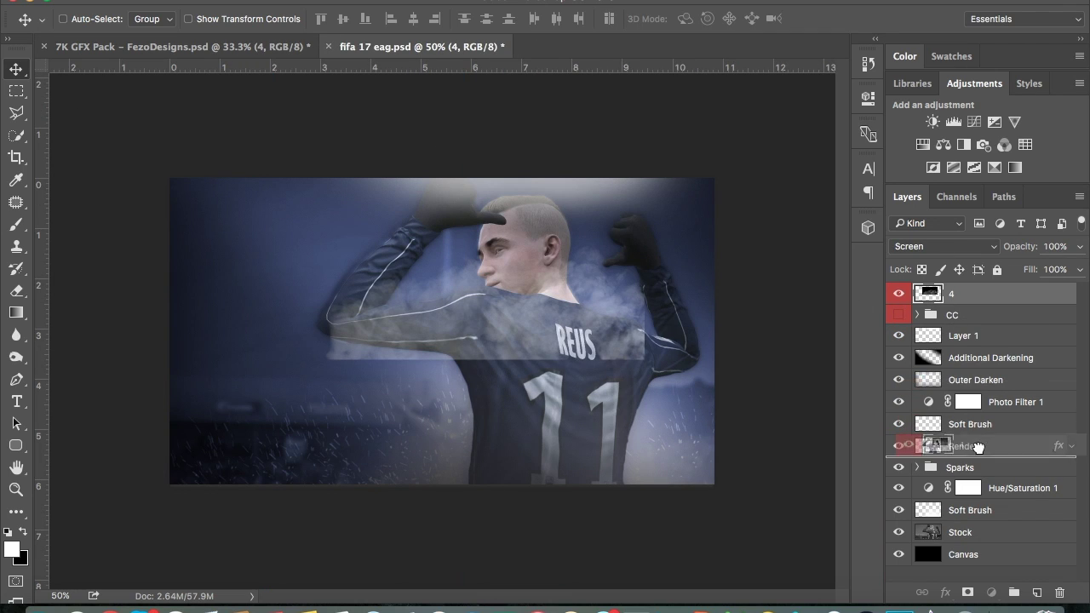
pyautogui.moveTo(928, 292); pyautogui.dragTo(905, 445)
pyautogui.moveTo(971, 454); pyautogui.dragTo(976, 426)
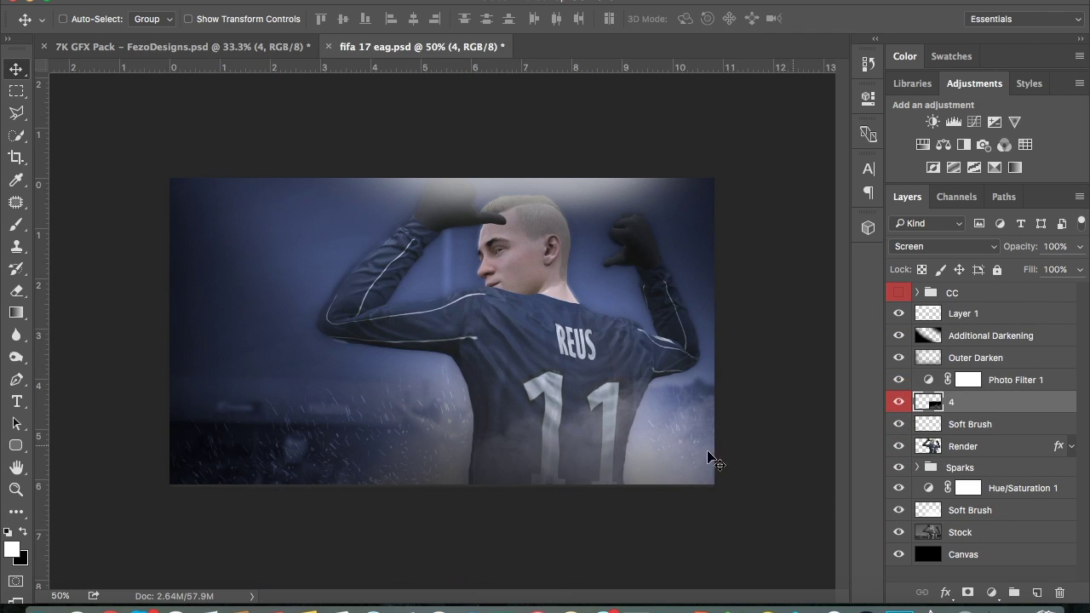
pyautogui.hotkey('ctrl', 'u')
pyautogui.click(1023, 376)
pyautogui.click(1046, 200)
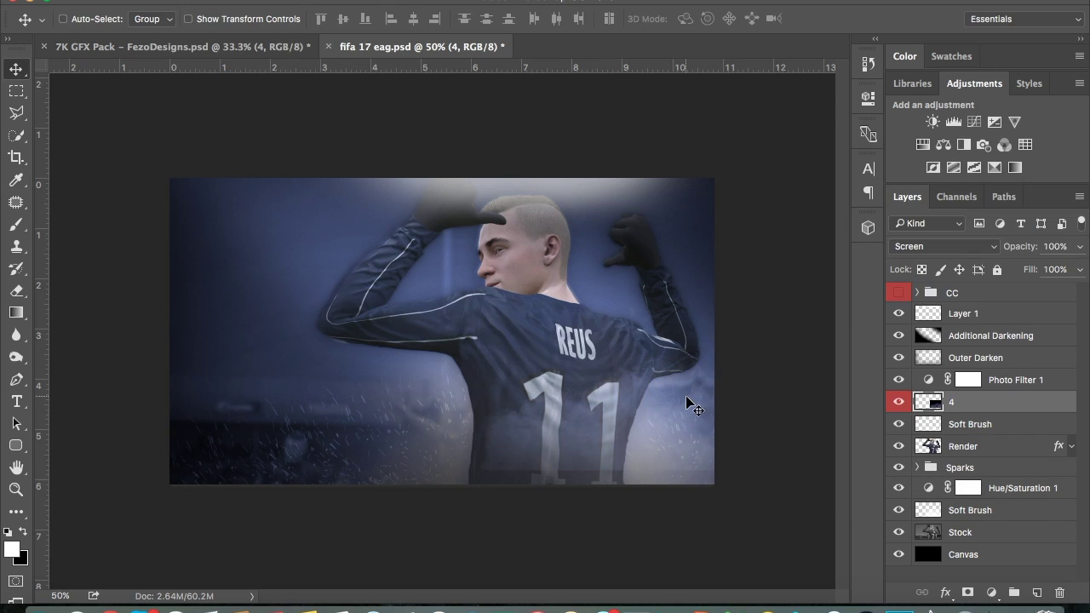
# Step: Rotate the smoke, then duplicate it and place copies along the bottom and torso
pyautogui.moveTo(457, 293); pyautogui.dragTo(718, 438)
pyautogui.press('Return')
pyautogui.hotkey('ctrl', 'j')
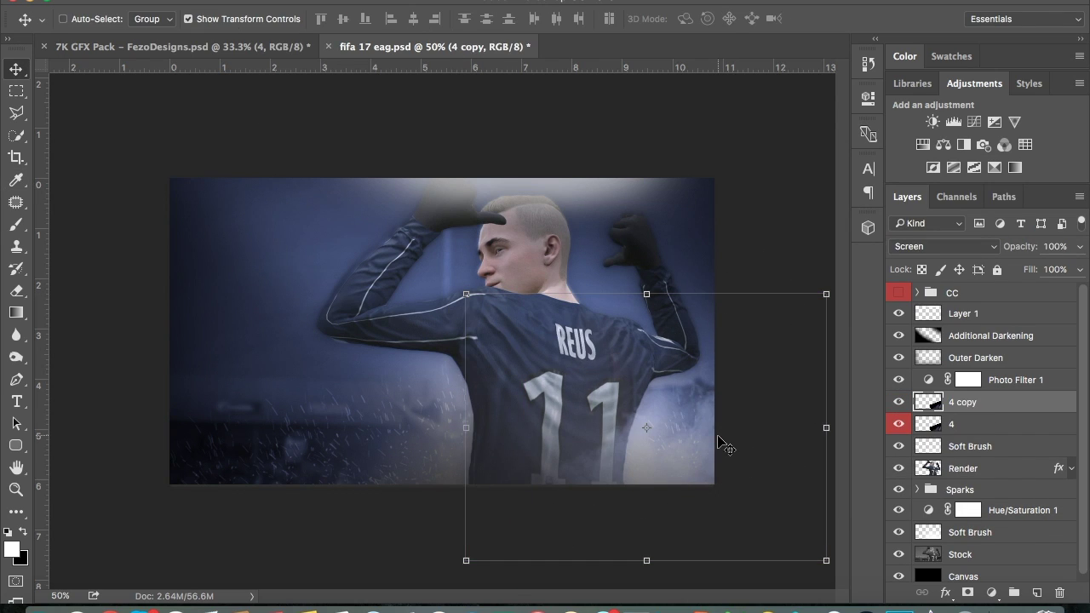
pyautogui.moveTo(647, 426)
pyautogui.mouseDown()
pyautogui.moveTo(532, 439)
pyautogui.moveTo(535, 486)
pyautogui.mouseUp()
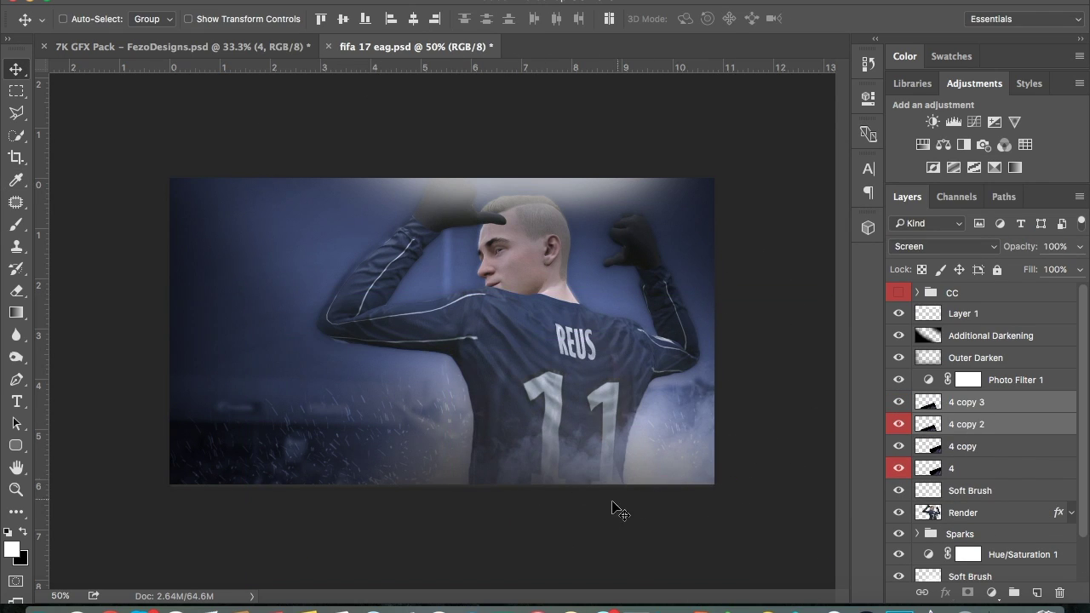
pyautogui.moveTo(716, 528); pyautogui.dragTo(656, 554)
# Step: Duplicate the fog again, rotate it near-vertical and move it to the right side
pyautogui.hotkey('ctrl', 'j')
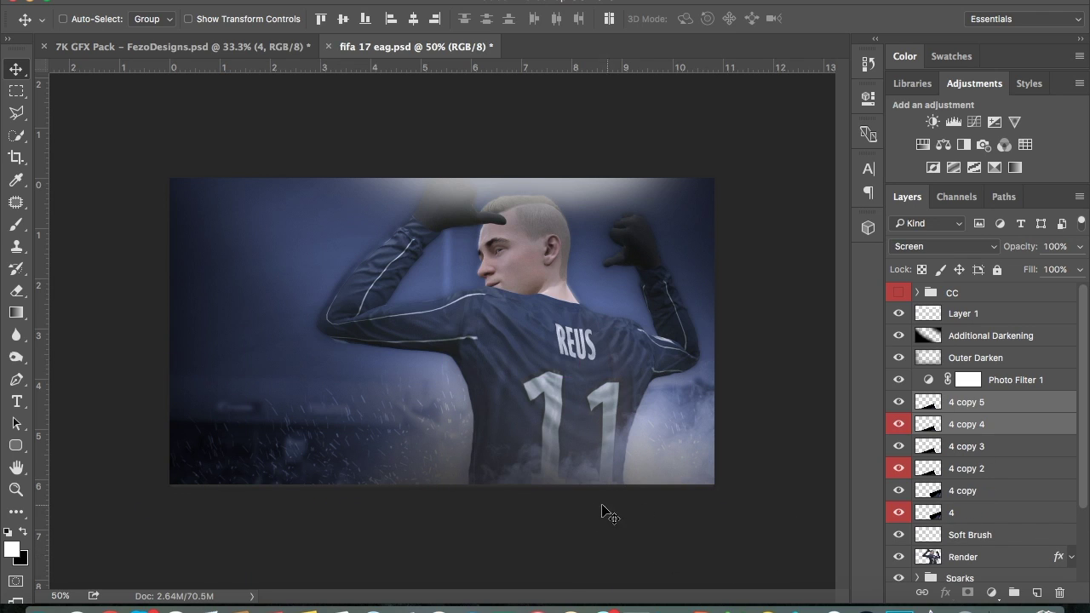
pyautogui.moveTo(601, 511); pyautogui.dragTo(664, 389)
pyautogui.click(253, 20)
pyautogui.moveTo(477, 477); pyautogui.dragTo(426, 336)
pyautogui.moveTo(545, 340); pyautogui.dragTo(627, 374)
pyautogui.press('Return')
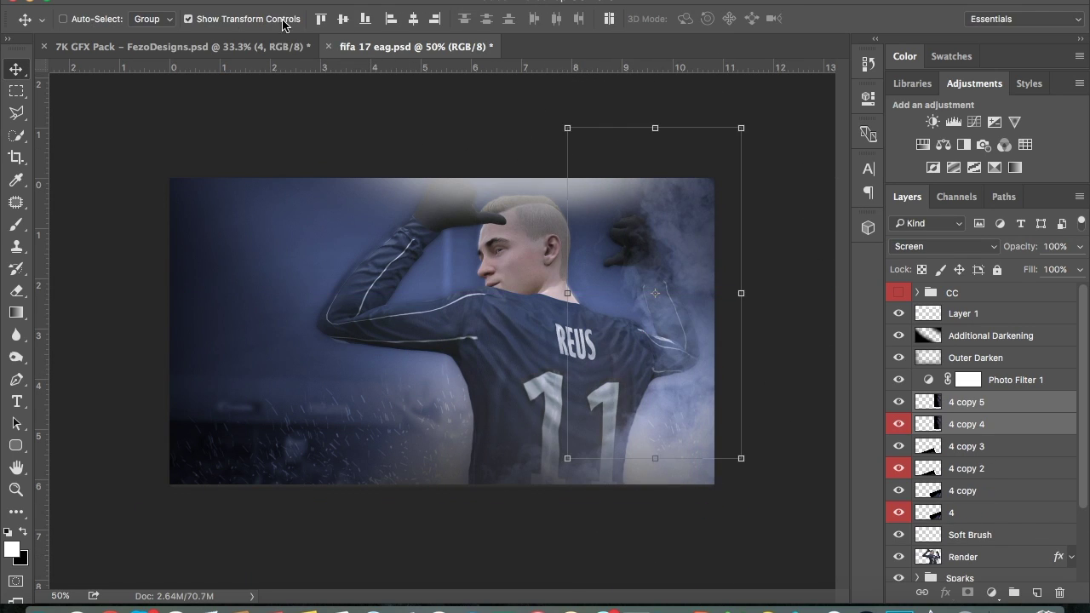
# Step: Rotate the right-side fog slightly and shift it right and down
pyautogui.hotkey('ctrl', 't')
pyautogui.moveTo(596, 106); pyautogui.dragTo(602, 151)
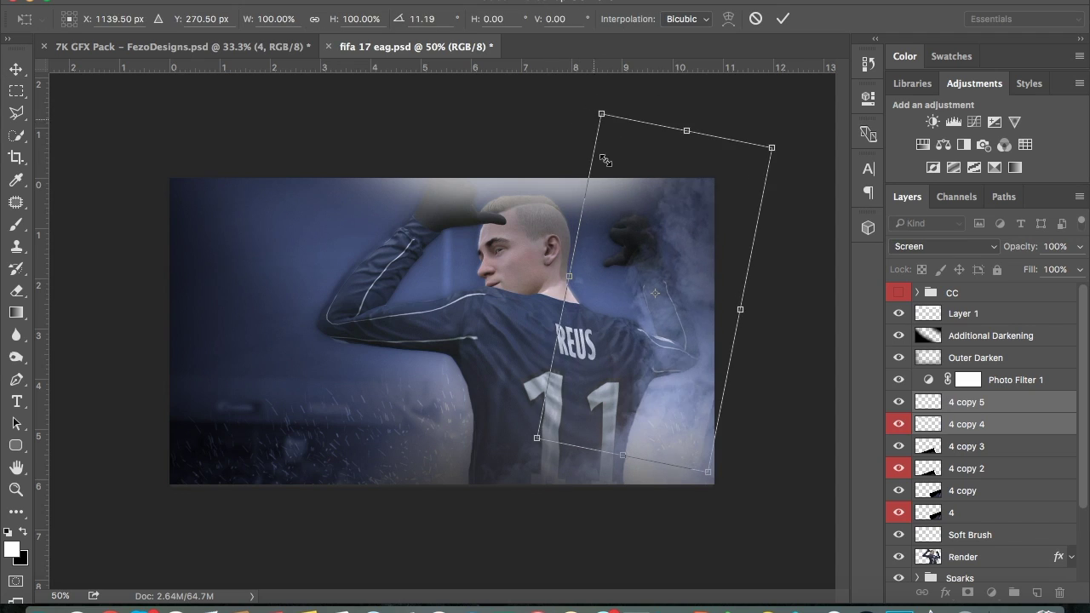
pyautogui.moveTo(648, 213); pyautogui.dragTo(660, 230)
pyautogui.press('Return')
pyautogui.moveTo(613, 391); pyautogui.dragTo(645, 428)
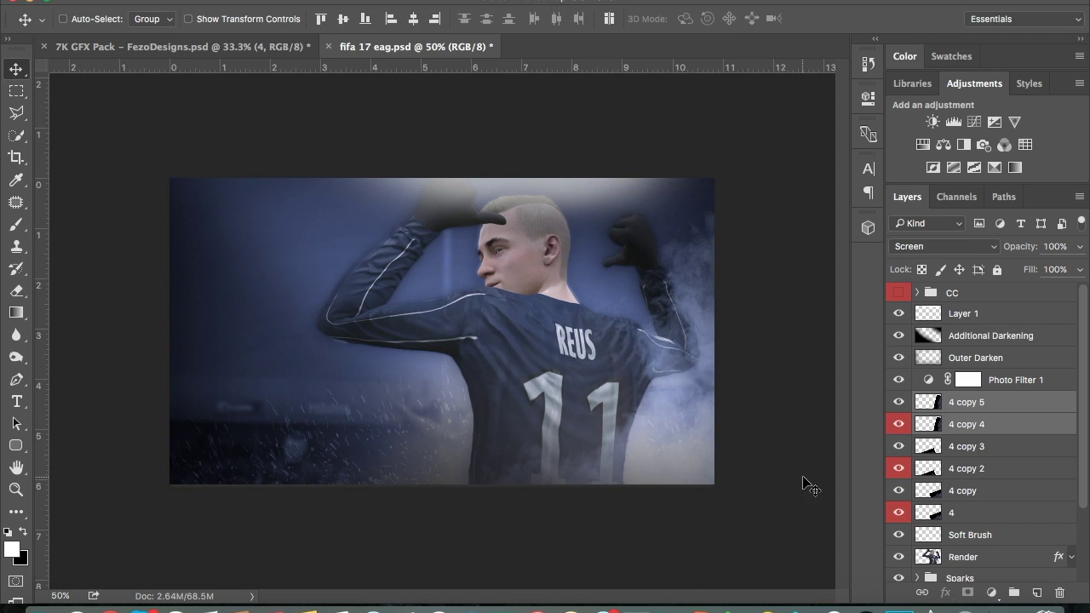
# Step: Add another fog copy rotated to lie across the player
pyautogui.hotkey('ctrl', 'j')
pyautogui.moveTo(693, 462); pyautogui.dragTo(588, 460)
pyautogui.hotkey('ctrl', 't')
pyautogui.moveTo(647, 562); pyautogui.dragTo(718, 378)
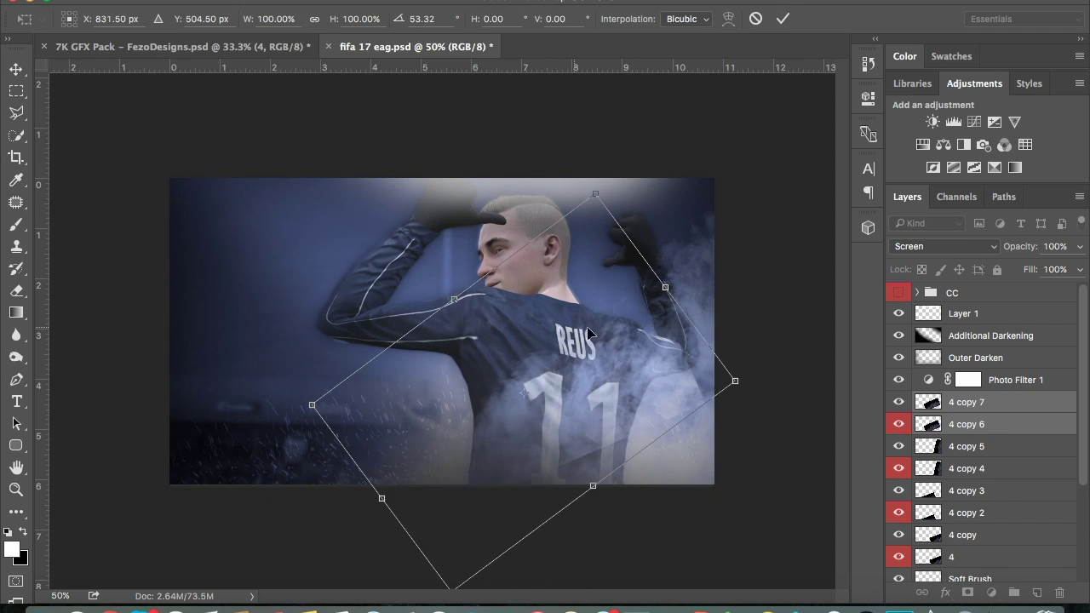
pyautogui.press('Return')
pyautogui.click(238, 24)
pyautogui.click(238, 24)
# Step: Select the 4 copy 7 fog layer with the Eraser, then return to the GFX pack document
pyautogui.click(969, 410)
pyautogui.rightClick(993, 426)
pyautogui.press('Escape')
pyautogui.press('e')
pyautogui.hotkey('alt', ']')
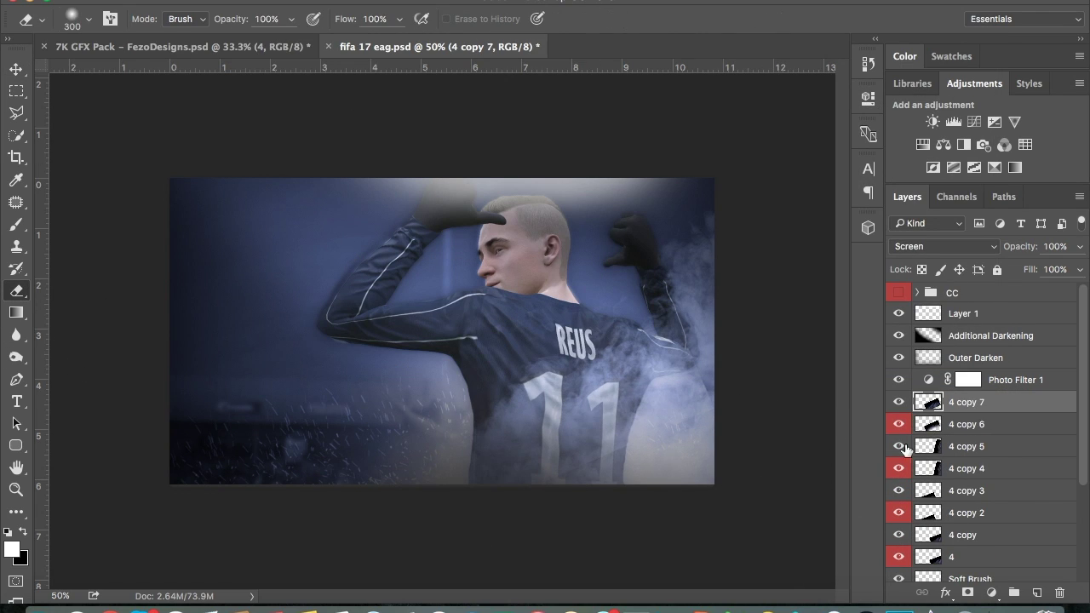
pyautogui.hotkey('ctrl', 'Tab')
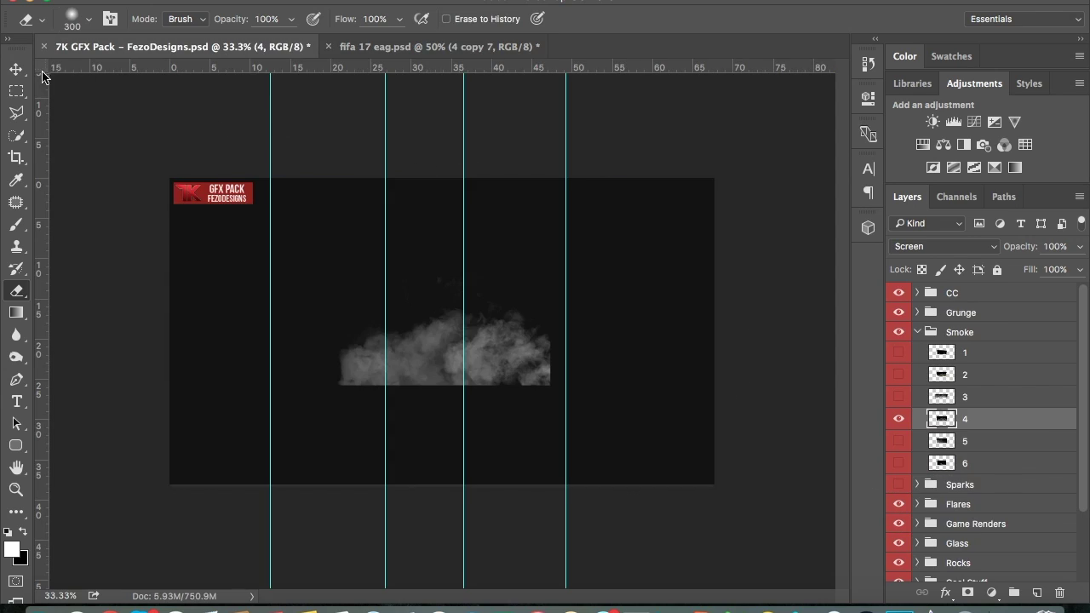
# Step: Copy the GFX pack's particle layer 10 into the thumbnail
pyautogui.press('v')
pyautogui.click(917, 332)
pyautogui.click(917, 469)
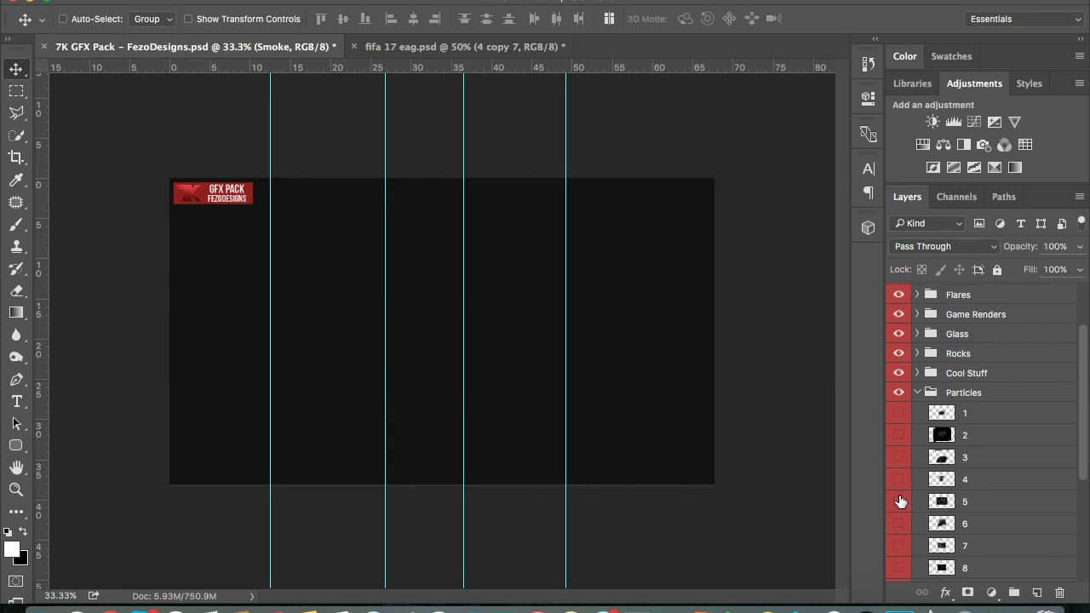
pyautogui.scroll(-3, 980, 469)
pyautogui.click(898, 530)
pyautogui.click(968, 530)
pyautogui.moveTo(398, 58); pyautogui.dragTo(540, 357)
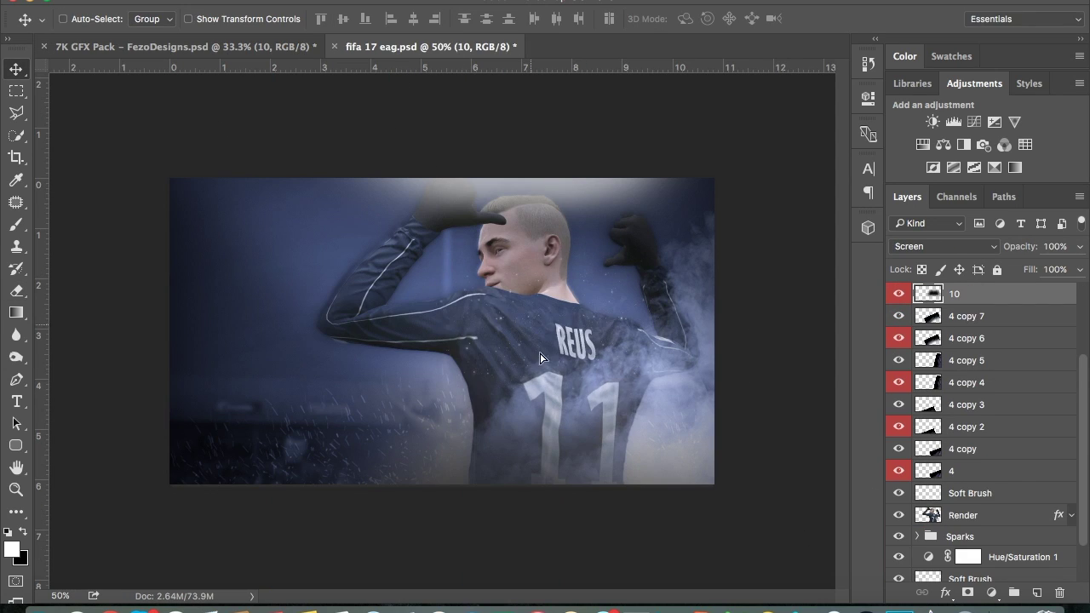
# Step: Add two more particle copies and group all three as 'Smoke Particles'
pyautogui.hotkey('ctrl', 'j')
pyautogui.hotkey('ctrl', 'j')
pyautogui.moveTo(550, 503); pyautogui.dragTo(685, 337)
pyautogui.keyDown('shift'); pyautogui.click(972, 340); pyautogui.keyUp('shift')
pyautogui.hotkey('ctrl', 'g')
pyautogui.doubleClick(958, 293)
pyautogui.write('Sm')
# Step: Group the fog layers into a 'Smoke' folder and turn the CC group back on
pyautogui.click(967, 313)
pyautogui.keyDown('shift'); pyautogui.click(962, 468); pyautogui.keyUp('shift')
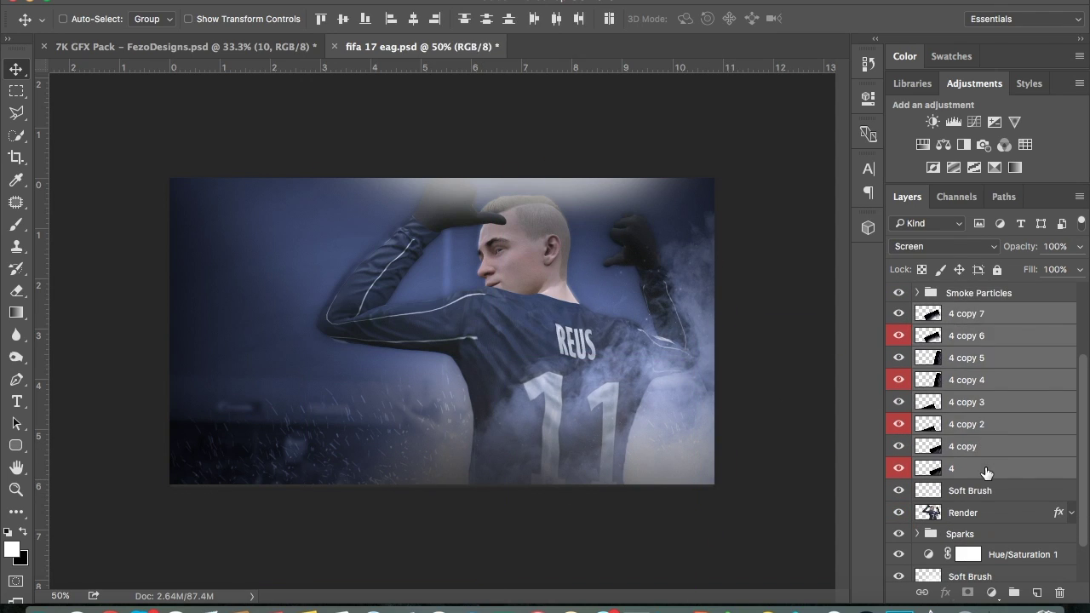
pyautogui.hotkey('ctrl', 'g')
pyautogui.doubleClick(962, 419)
pyautogui.click(1011, 292)
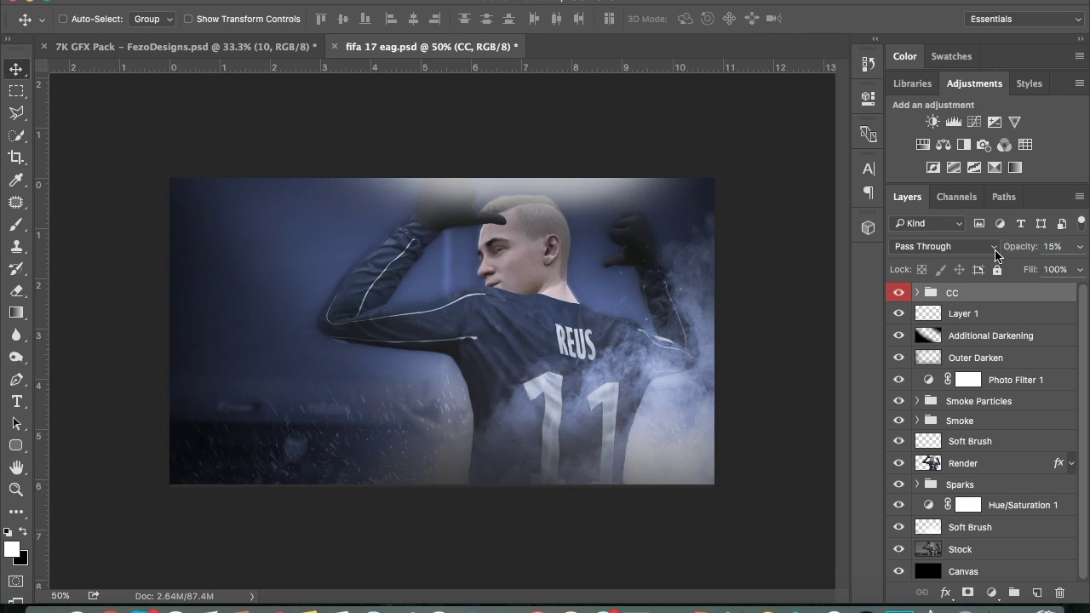
# Step: In the Sparks group, hide 2 copy 2 and 2 copy and drag the remaining sparks lower
pyautogui.click(918, 485)
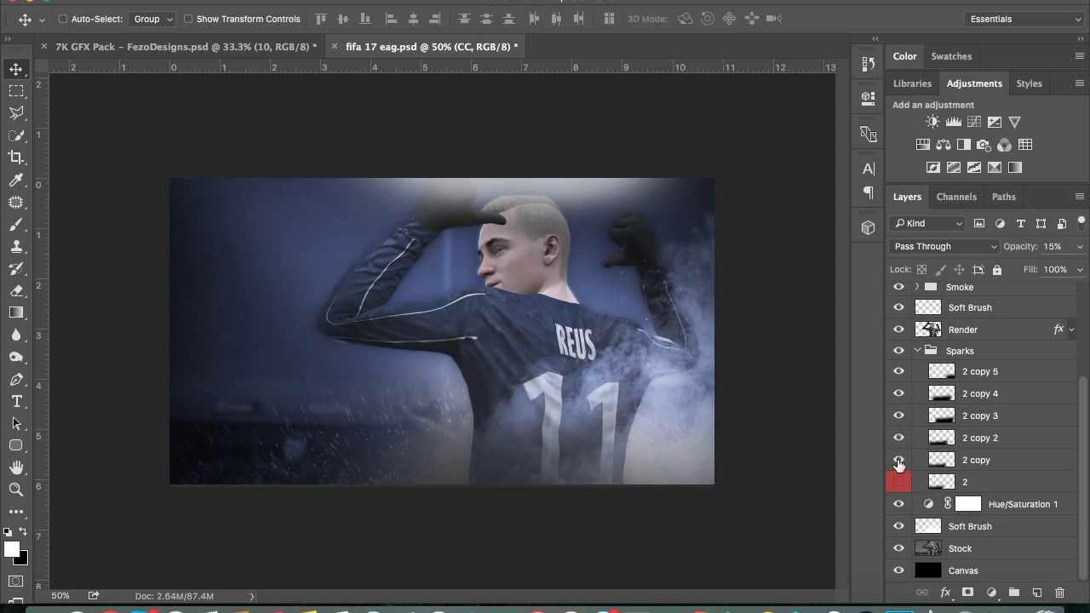
pyautogui.click(937, 416)
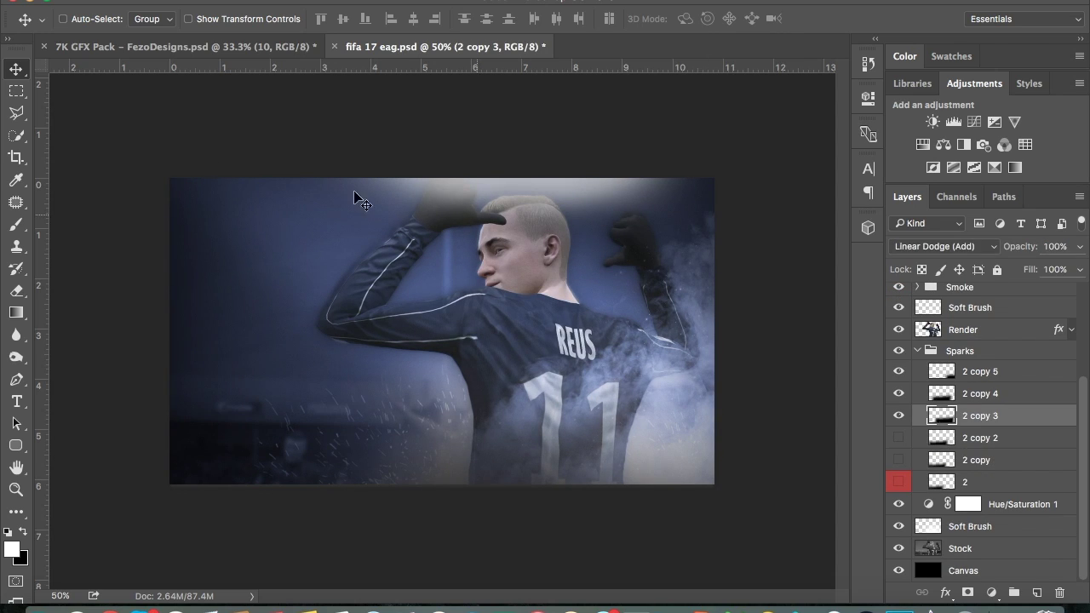
pyautogui.click(899, 393)
pyautogui.click(979, 394)
pyautogui.moveTo(477, 383); pyautogui.dragTo(710, 499)
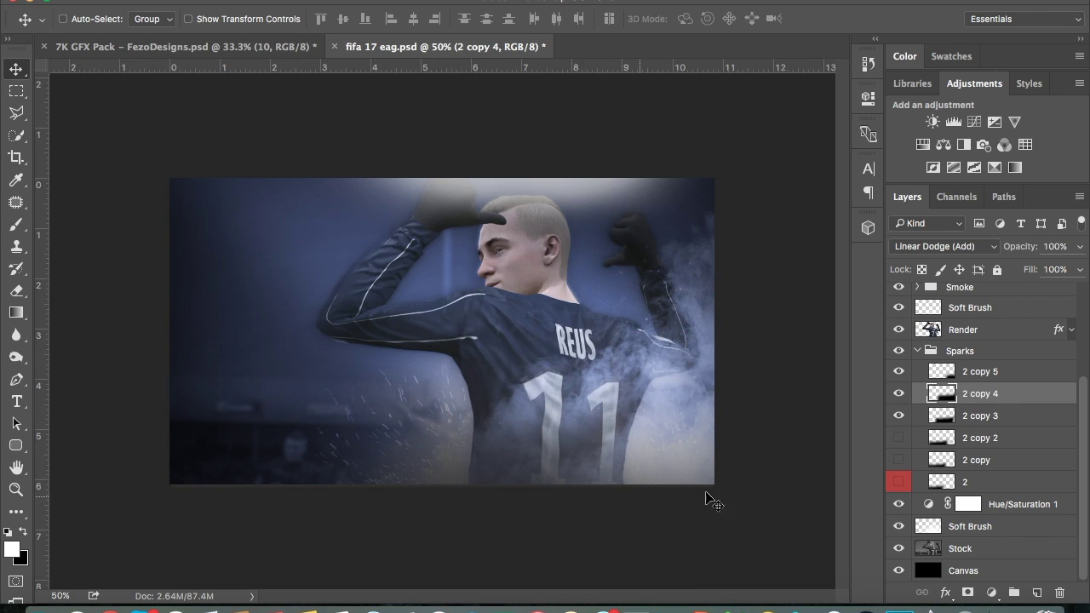
pyautogui.click(962, 438)
pyautogui.press('Delete')
pyautogui.click(917, 373)
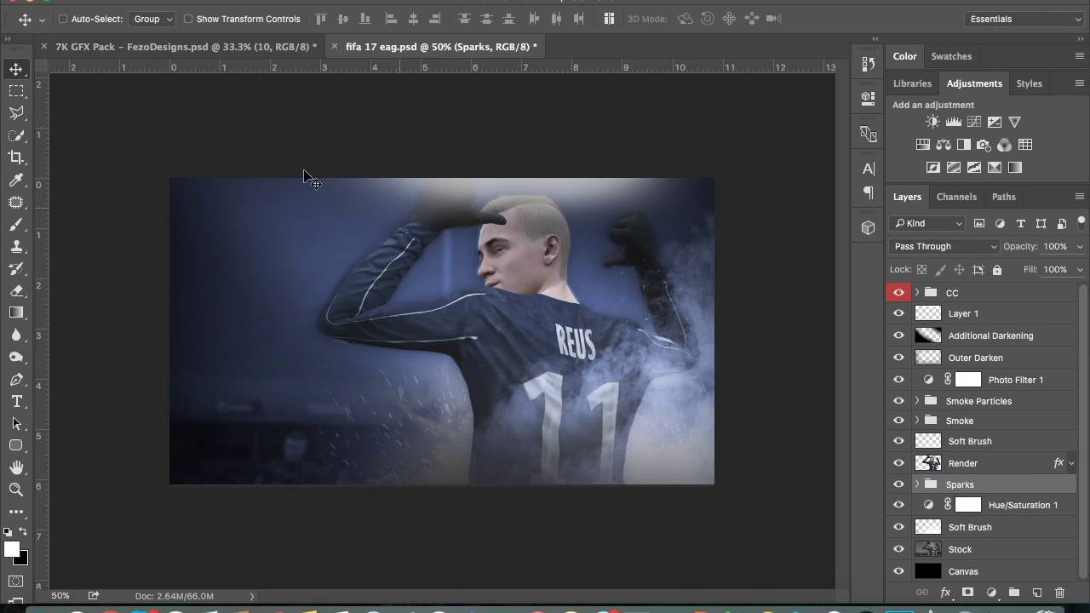
# Step: Rename Layer 1 to 'Above Head Lighting'
pyautogui.press('b')
pyautogui.doubleClick(960, 314)
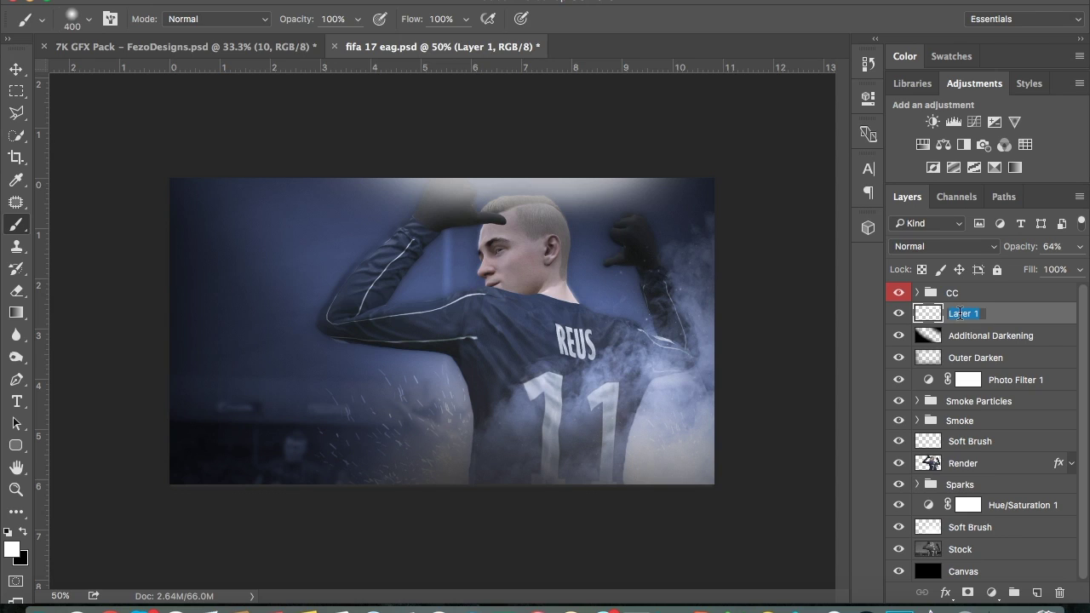
pyautogui.write('Above Head Lighting')
pyautogui.press('Return')
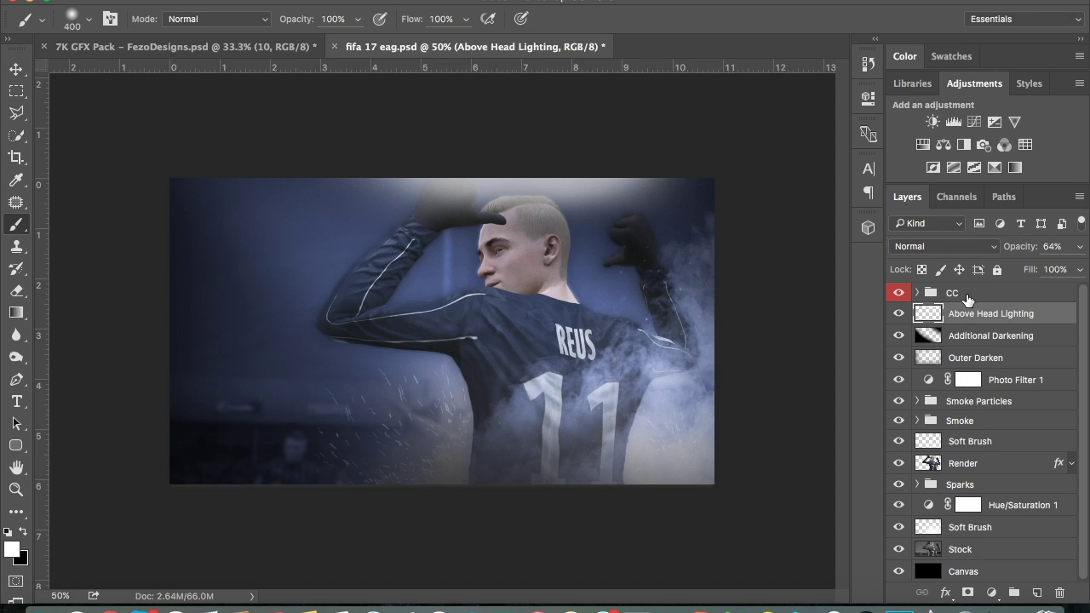
# Step: Add a Gradient Map adjustment and try different stop colours and preset gradients
pyautogui.click(1015, 167)
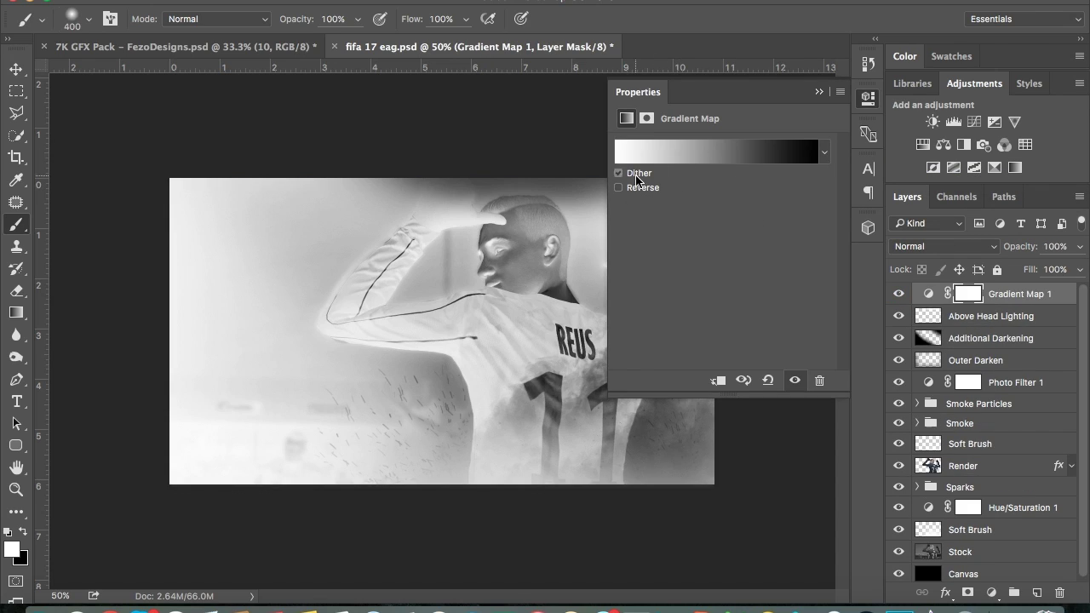
pyautogui.click(641, 152)
pyautogui.doubleClick(966, 365)
pyautogui.click(493, 271)
pyautogui.doubleClick(637, 365)
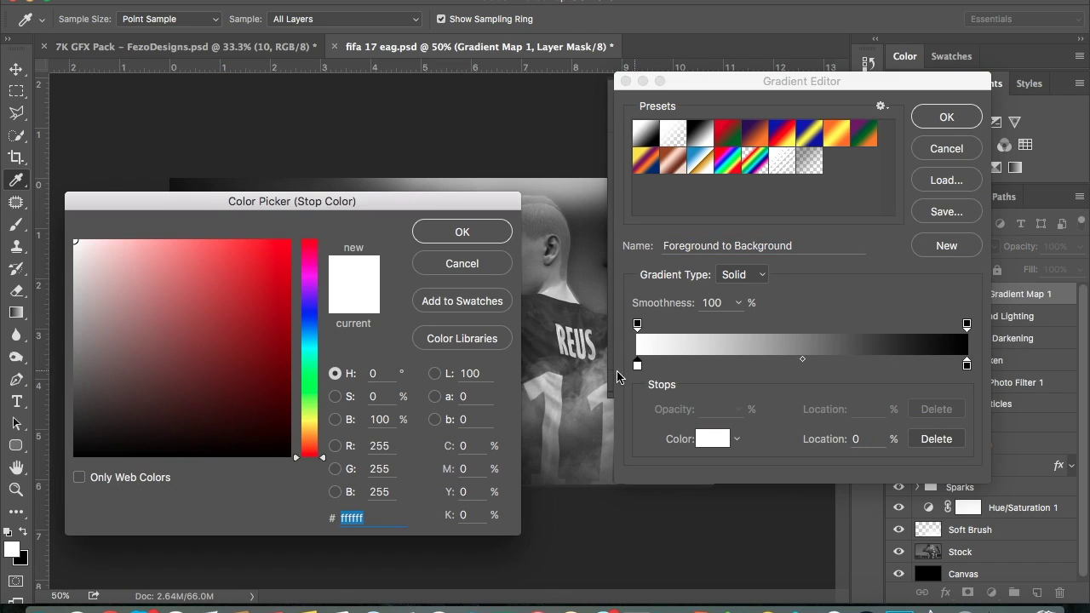
pyautogui.click(443, 240)
pyautogui.doubleClick(967, 365)
pyautogui.click(459, 242)
pyautogui.click(673, 133)
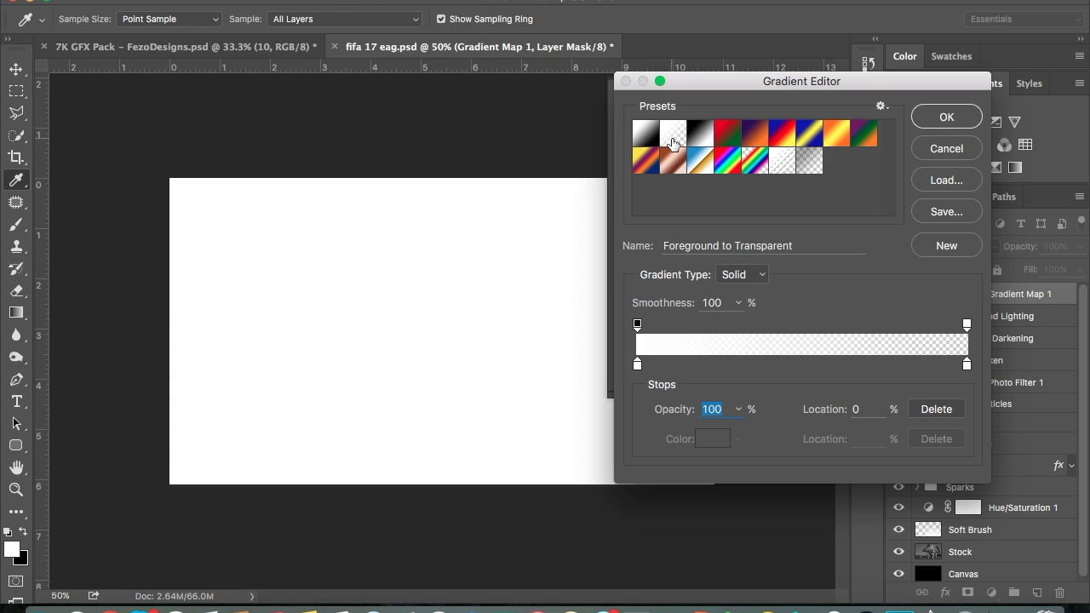
pyautogui.click(645, 133)
# Step: Give the Gradient Map a blue stop and lower its opacity to 9%
pyautogui.doubleClick(637, 365)
pyautogui.click(309, 315)
pyautogui.click(289, 241)
pyautogui.moveTo(311, 342); pyautogui.dragTo(311, 313)
pyautogui.click(460, 233)
pyautogui.click(944, 116)
pyautogui.moveTo(1015, 246); pyautogui.dragTo(926, 247)
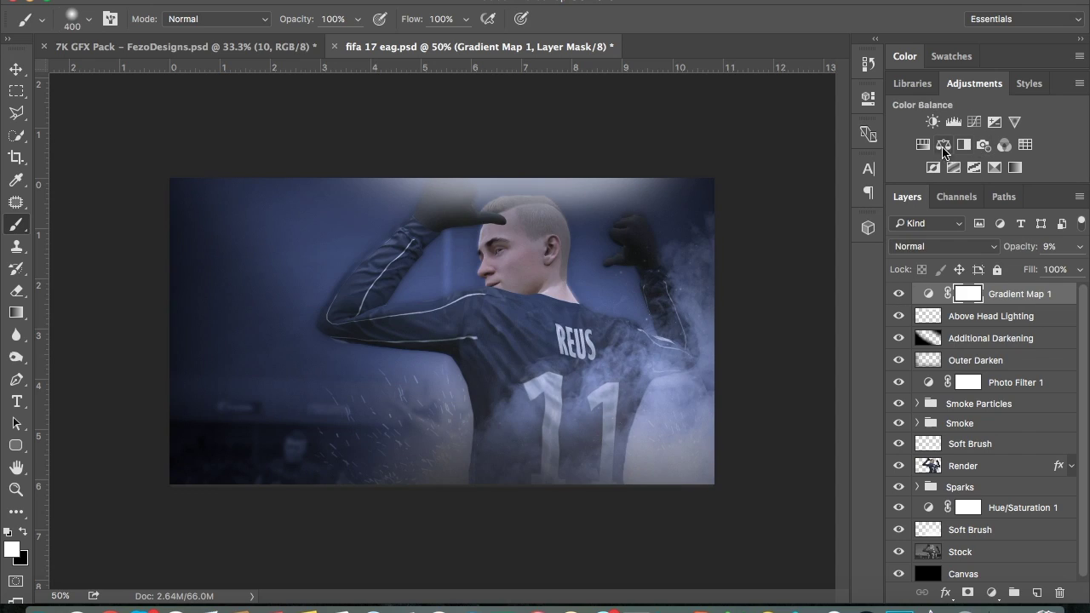
# Step: Add a Photo Filter adjustment with a blue filter colour
pyautogui.click(981, 149)
pyautogui.click(669, 178)
pyautogui.click(309, 335)
pyautogui.click(462, 231)
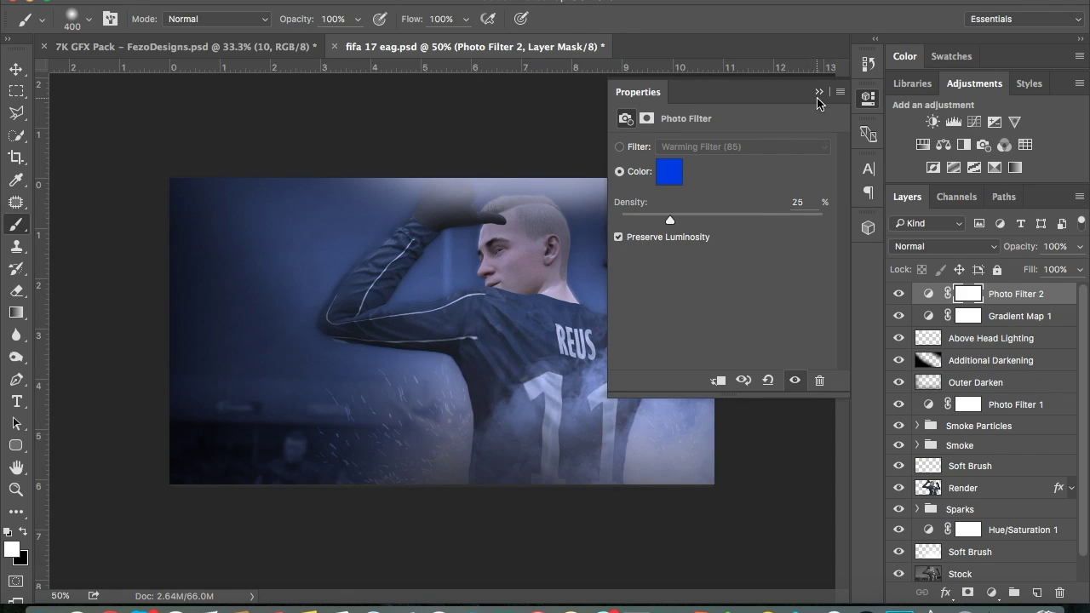
pyautogui.click(817, 102)
# Step: Hide the Sparks group and open the GFX pack's Textures group
pyautogui.scroll(-1, 933, 376)
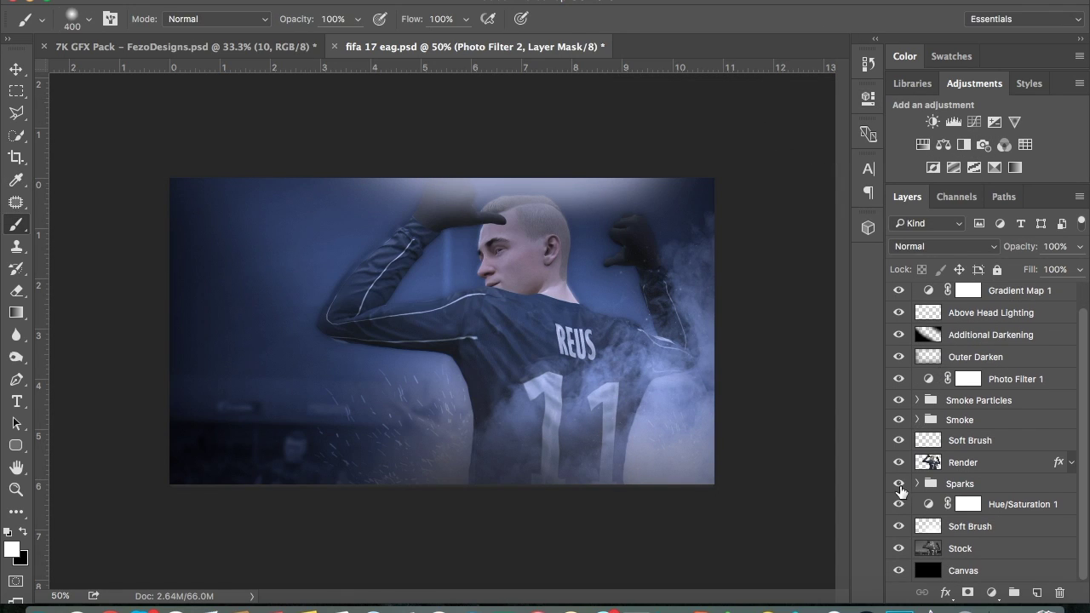
pyautogui.click(899, 484)
pyautogui.scroll(1, 900, 490)
pyautogui.click(186, 46)
pyautogui.scroll(3, 900, 426)
pyautogui.click(917, 293)
pyautogui.click(917, 489)
pyautogui.scroll(-2, 908, 499)
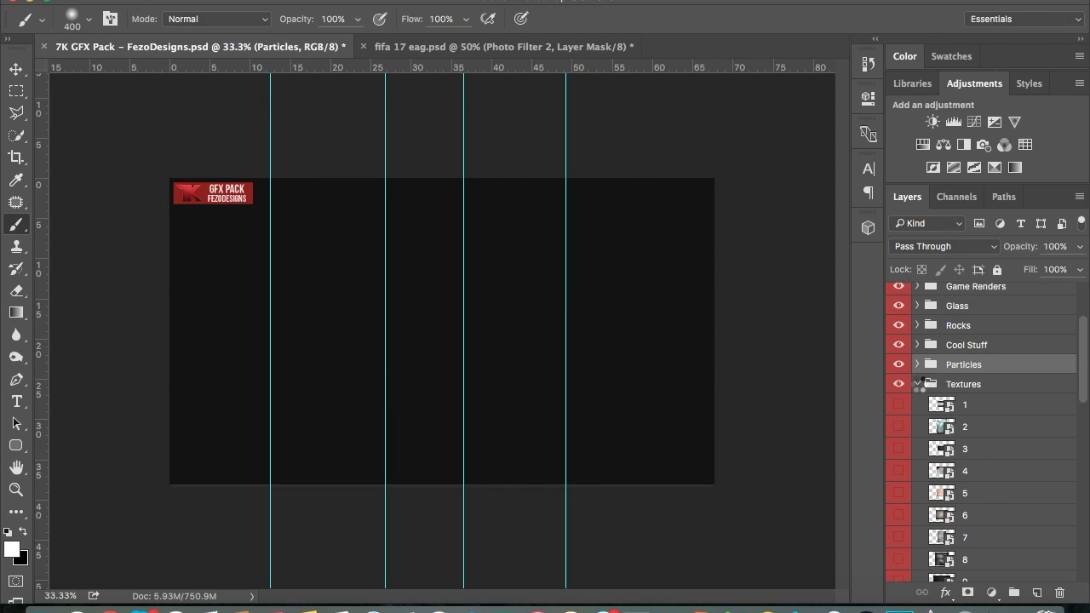
# Step: Show Grunge texture 3 in the GFX pack and copy it into the thumbnail
pyautogui.click(916, 382)
pyautogui.click(916, 313)
pyautogui.click(898, 355)
pyautogui.click(899, 355)
pyautogui.click(898, 377)
pyautogui.click(993, 379)
pyautogui.press('v')
pyautogui.moveTo(432, 289)
pyautogui.mouseDown()
pyautogui.moveTo(439, 303)
pyautogui.moveTo(389, 312)
pyautogui.moveTo(414, 366)
pyautogui.moveTo(287, 474)
pyautogui.moveTo(300, 490)
pyautogui.moveTo(615, 304)
pyautogui.moveTo(608, 482)
pyautogui.mouseUp()
# Step: Set the four grunge layers to 44% below Hue/Saturation 1, adding a new layer above Above Head Lighting
pyautogui.keyDown('shift'); pyautogui.click(967, 361); pyautogui.keyUp('shift')
pyautogui.moveTo(966, 360)
pyautogui.mouseDown()
pyautogui.moveTo(981, 385)
pyautogui.moveTo(962, 556)
pyautogui.mouseUp()
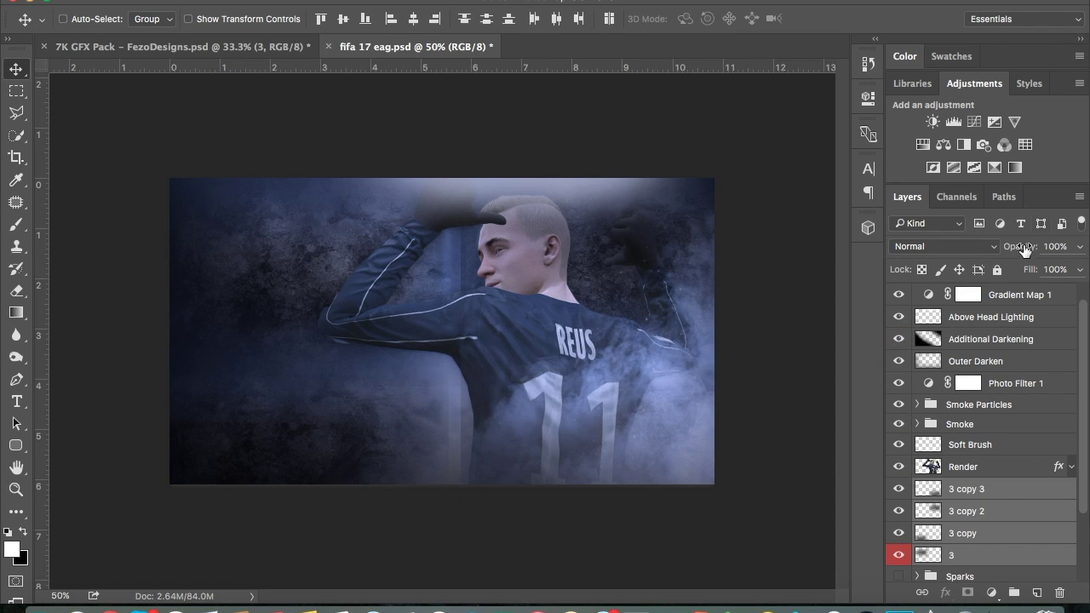
pyautogui.moveTo(1024, 247); pyautogui.dragTo(973, 246)
pyautogui.moveTo(621, 371); pyautogui.dragTo(600, 377)
pyautogui.scroll(-4, 976, 436)
pyautogui.moveTo(976, 436); pyautogui.dragTo(976, 519)
pyautogui.scroll(3, 988, 383)
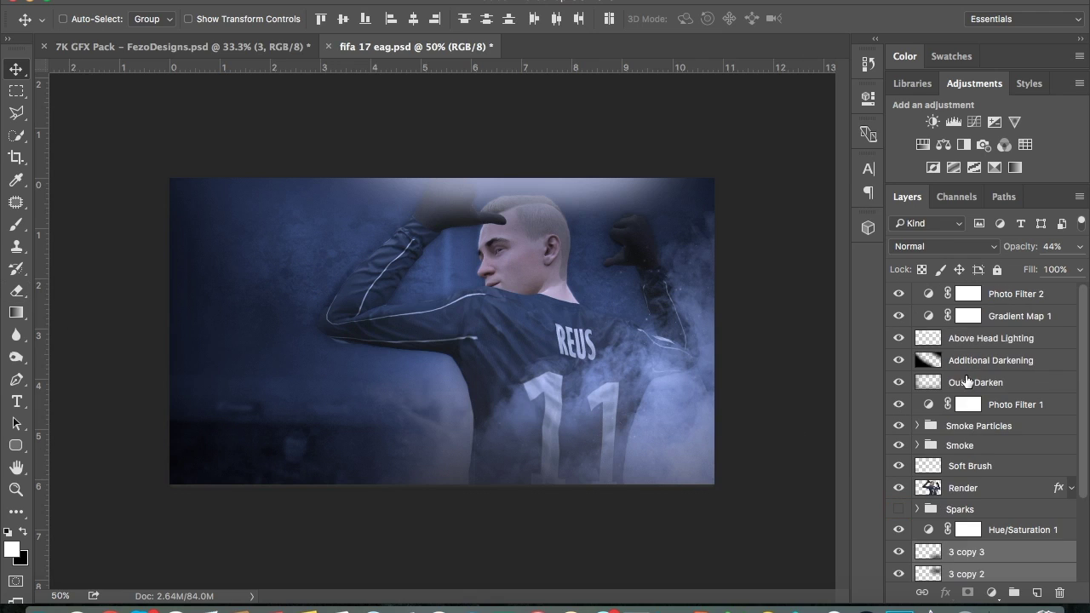
pyautogui.click(996, 298)
pyautogui.click(1000, 341)
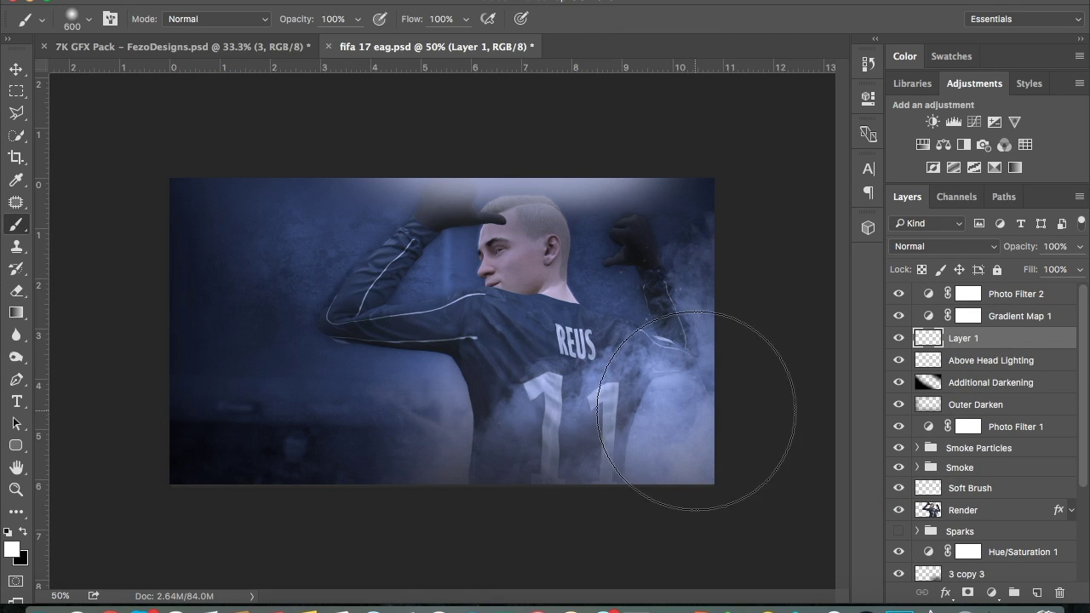
# Step: Paint soft white light over the smoke on Layer 1 at 5% opacity
pyautogui.moveTo(694, 413); pyautogui.dragTo(618, 506)
pyautogui.press('[')
pyautogui.moveTo(1016, 246); pyautogui.dragTo(916, 260)
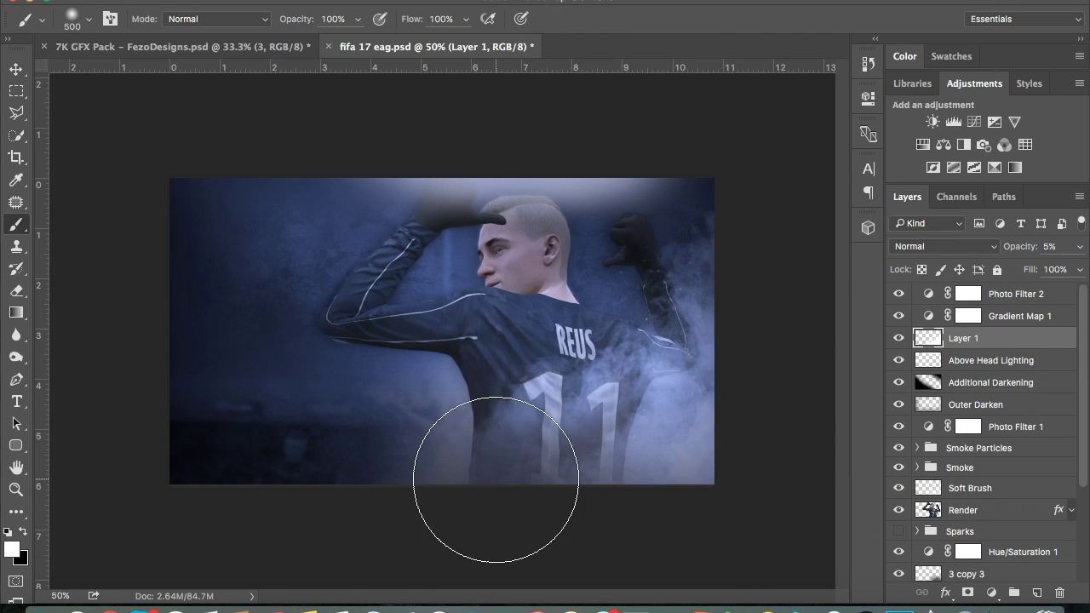
# Step: Add Layer 2 painted with a 1000 px brush at 51% opacity, then return to the GFX pack
pyautogui.hotkey('ctrl', 'shift', 'alt', 'n')
pyautogui.scroll(-5, 670, 364)
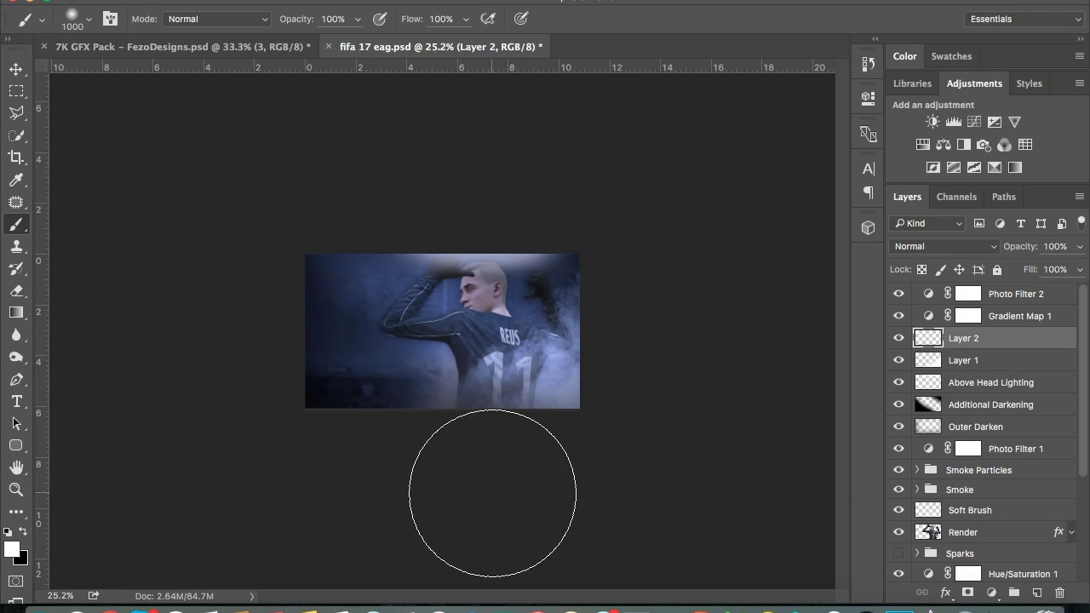
pyautogui.press(']')
pyautogui.press(']')
pyautogui.press(']')
pyautogui.click(15, 489)
pyautogui.click(509, 458)
pyautogui.moveTo(1015, 247); pyautogui.dragTo(973, 252)
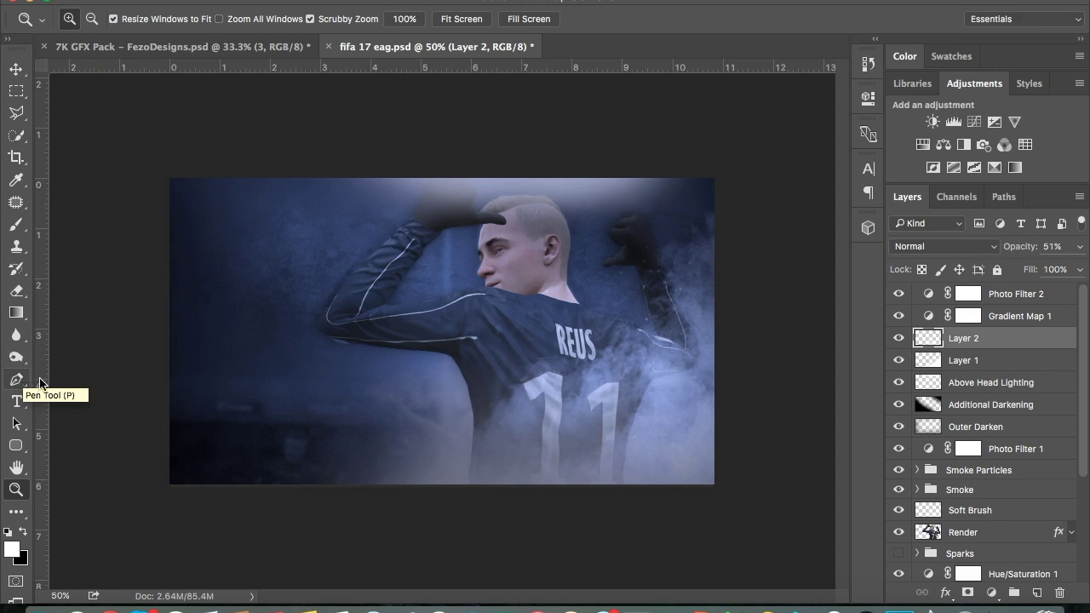
pyautogui.hotkey('ctrl', 'Tab')
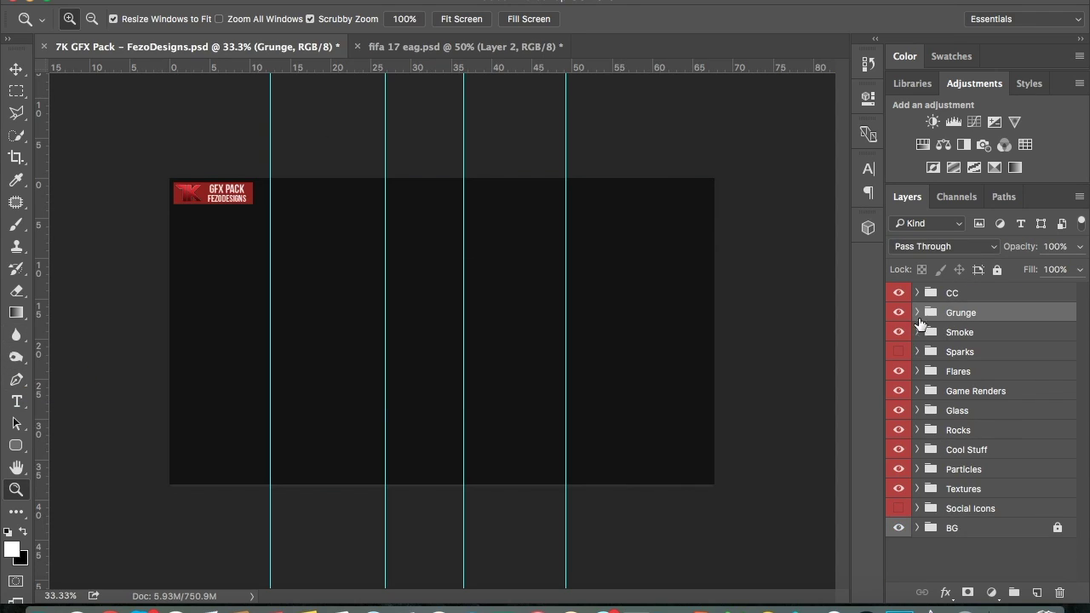
# Step: Browse the GFX pack's Flares, Cool Stuff and Particles groups and preview particle layer 1
pyautogui.click(917, 372)
pyautogui.click(917, 372)
pyautogui.click(916, 450)
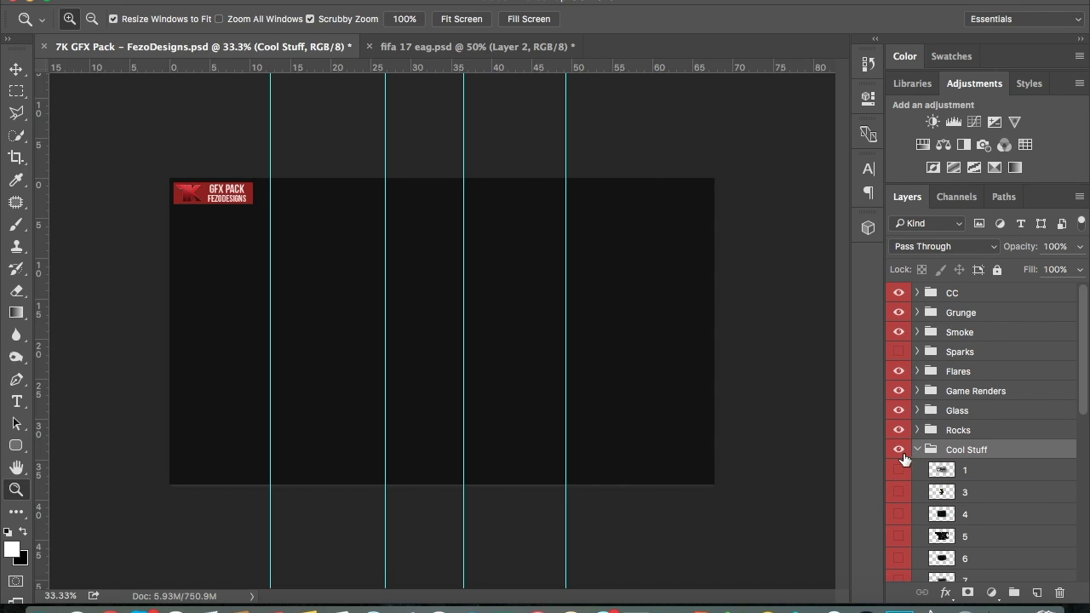
pyautogui.click(917, 451)
pyautogui.click(917, 469)
pyautogui.click(898, 489)
pyautogui.click(898, 490)
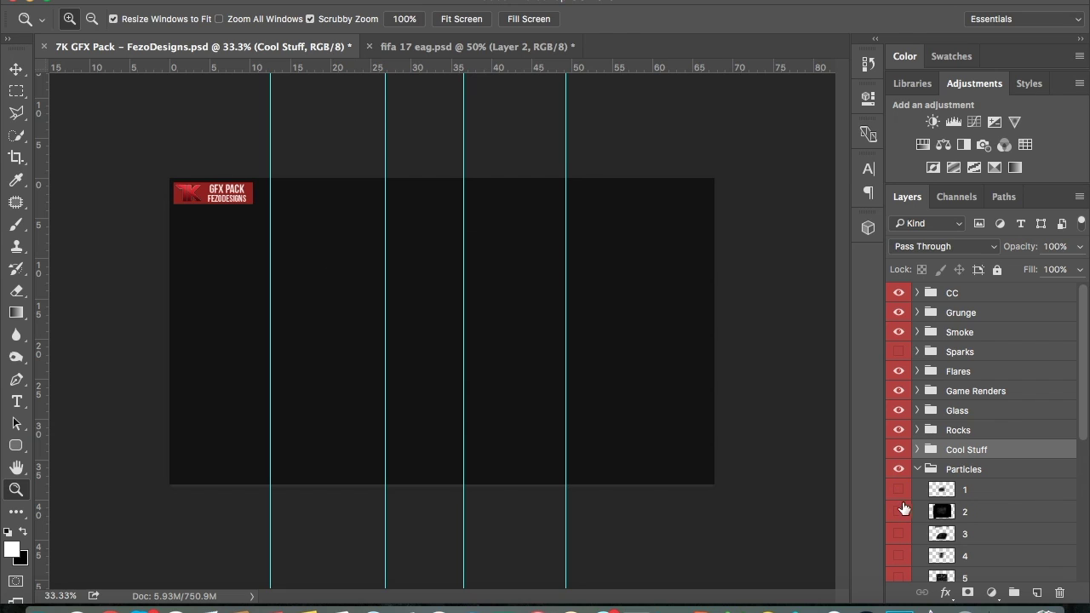
pyautogui.click(898, 490)
pyautogui.click(965, 490)
# Step: Bring particle layer 1 into the thumbnail and position its four copies over the image
pyautogui.click(26, 77)
pyautogui.moveTo(415, 300)
pyautogui.mouseDown()
pyautogui.moveTo(487, 372)
pyautogui.moveTo(286, 486)
pyautogui.moveTo(304, 496)
pyautogui.moveTo(297, 548)
pyautogui.moveTo(315, 588)
pyautogui.mouseUp()
pyautogui.keyDown('shift'); pyautogui.click(986, 404); pyautogui.keyUp('shift')
pyautogui.moveTo(522, 444); pyautogui.dragTo(486, 409)
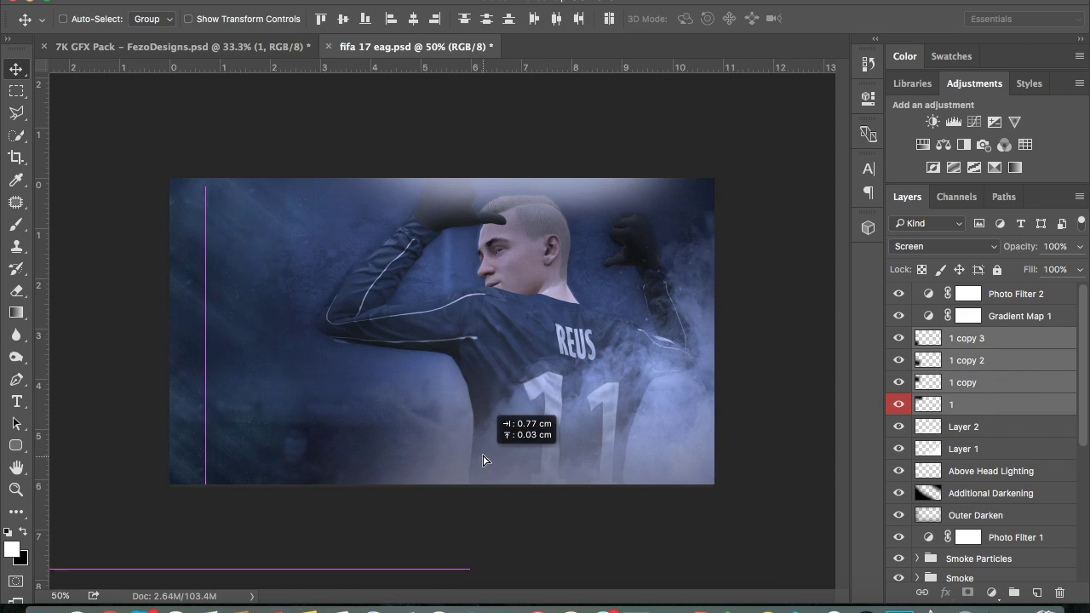
# Step: Group the four particle layers, then group the two lighting layers as 'Lighting'
pyautogui.hotkey('ctrl', 'g')
pyautogui.doubleClick(963, 337)
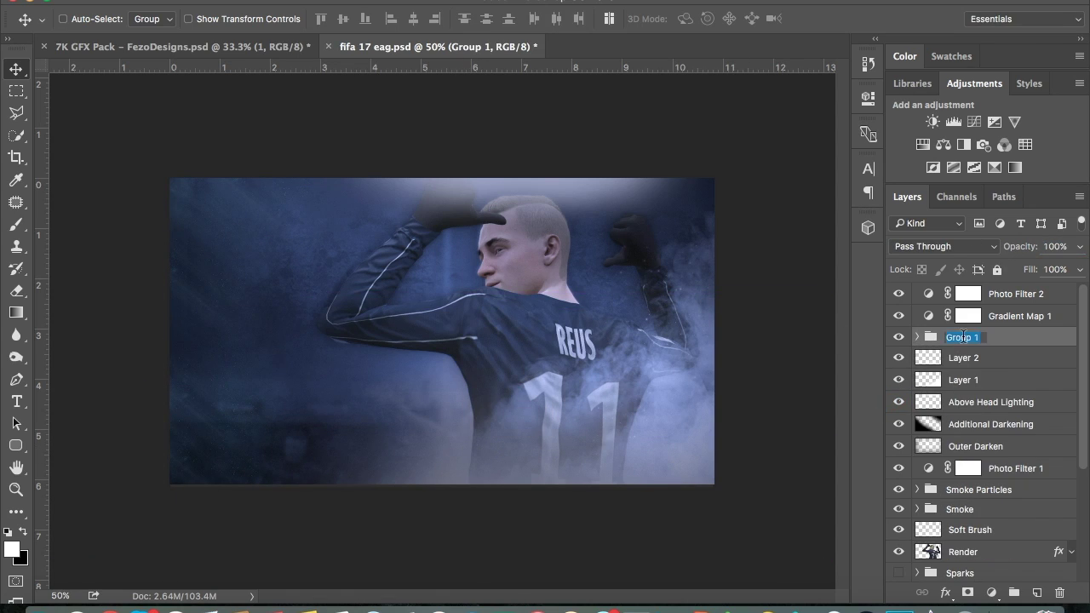
pyautogui.write('Particles')
pyautogui.doubleClick(963, 358)
pyautogui.write('Lighting')
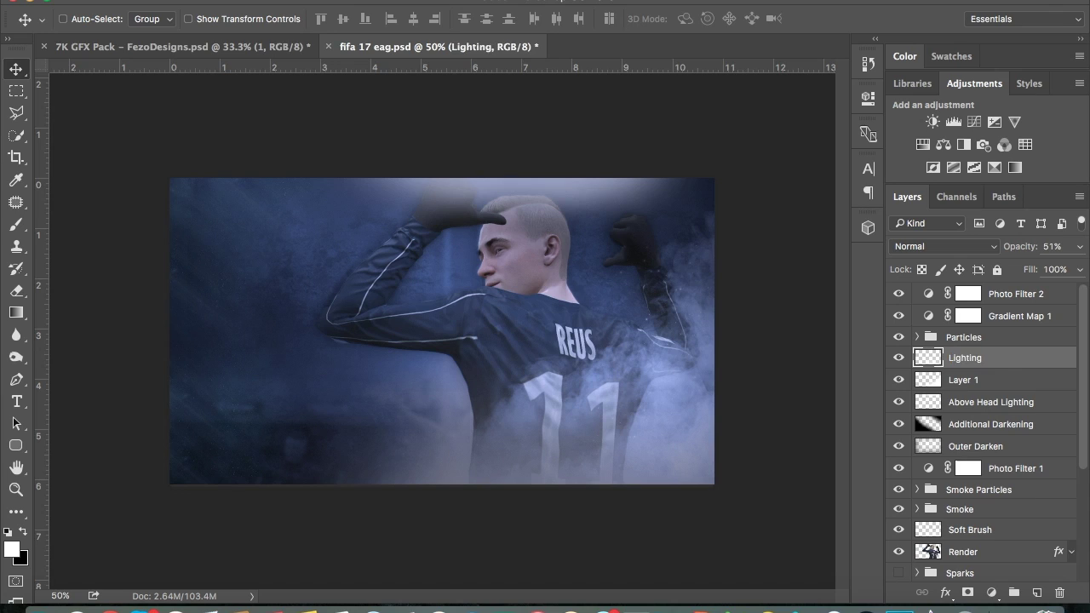
pyautogui.doubleClick(963, 380)
pyautogui.write('Lighting')
pyautogui.hotkey('ctrl', 'g')
pyautogui.write('Lighting')
pyautogui.press('Return')
# Step: Group the three darkening layers from Above Head Lighting to Outer Darken, then the four '3' layers
pyautogui.click(987, 377)
pyautogui.keyDown('shift'); pyautogui.click(975, 421); pyautogui.keyUp('shift')
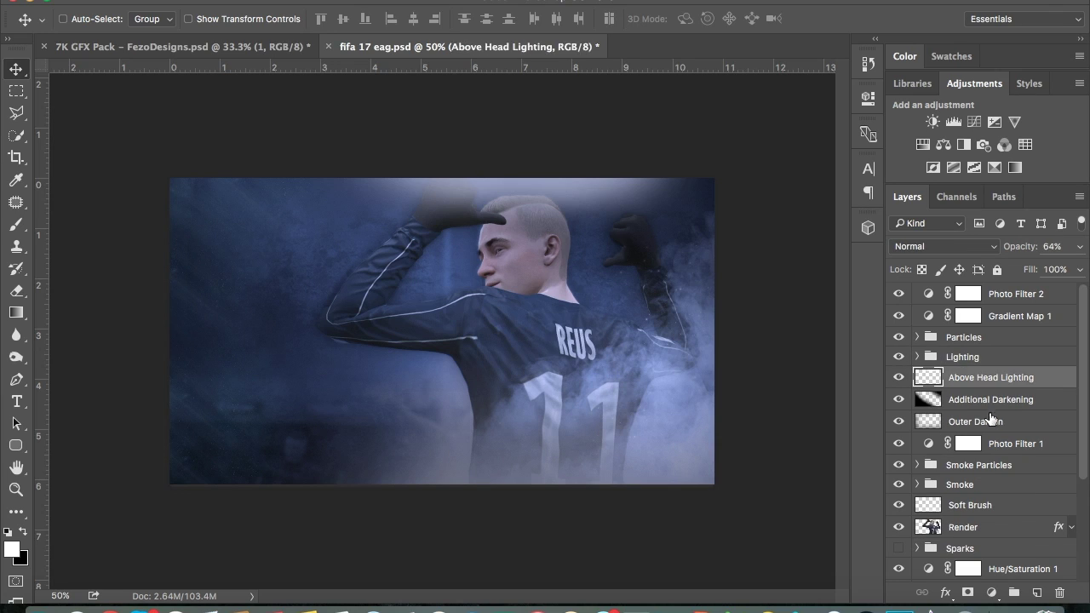
pyautogui.hotkey('ctrl', 'g')
pyautogui.doubleClick(963, 376)
pyautogui.scroll(-2, 895, 562)
pyautogui.scroll(-3, 894, 511)
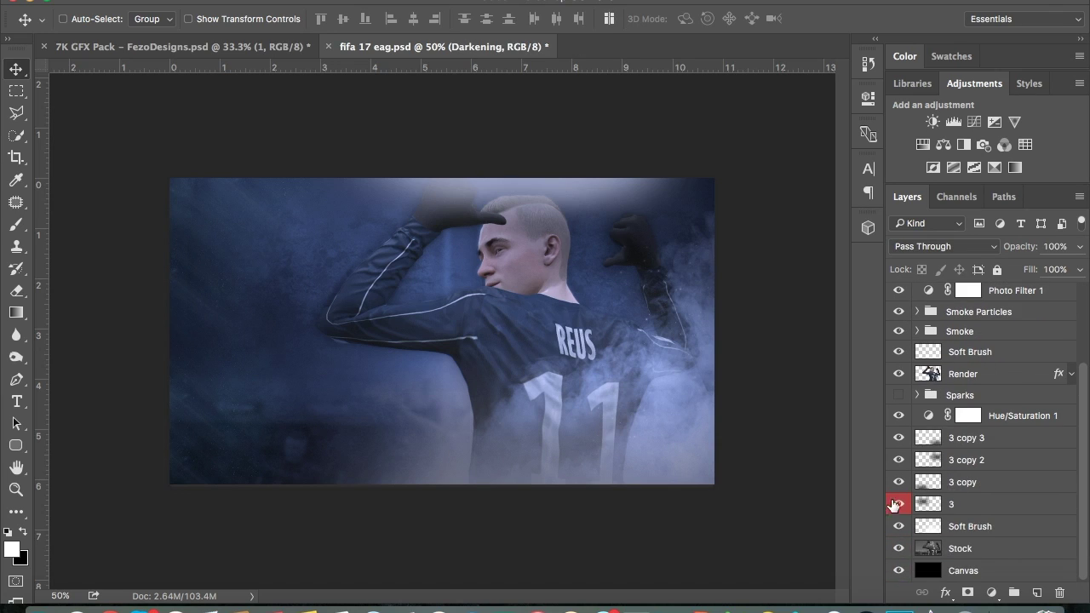
pyautogui.keyDown('shift'); pyautogui.click(988, 511); pyautogui.keyUp('shift')
pyautogui.hotkey('ctrl', 'g')
# Step: Delete the Sparks group and select the Render layer
pyautogui.click(937, 464)
pyautogui.press('Delete')
pyautogui.click(1005, 295)
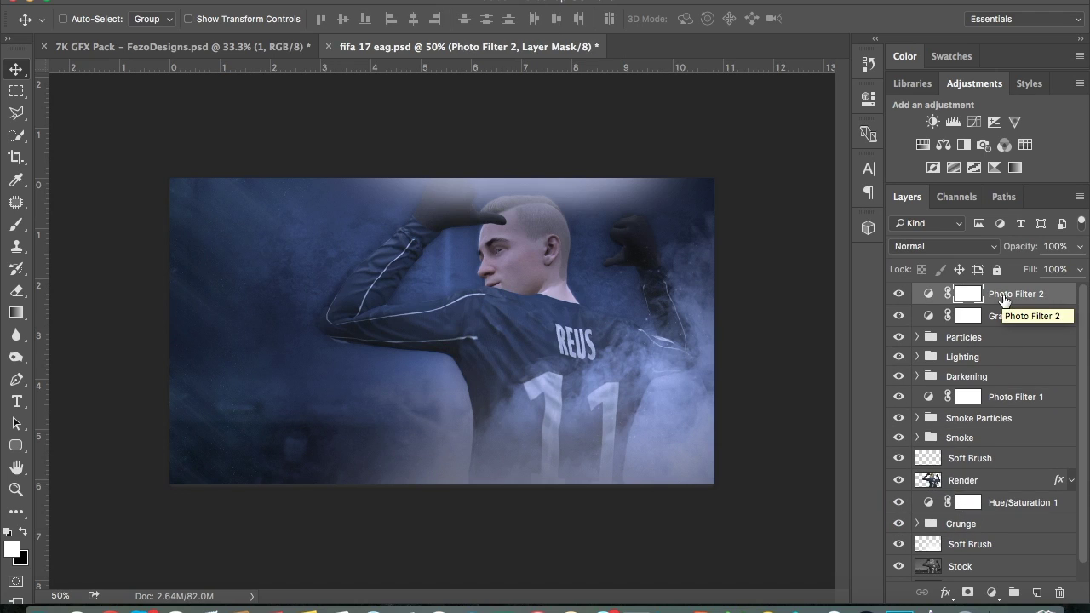
pyautogui.click(963, 438)
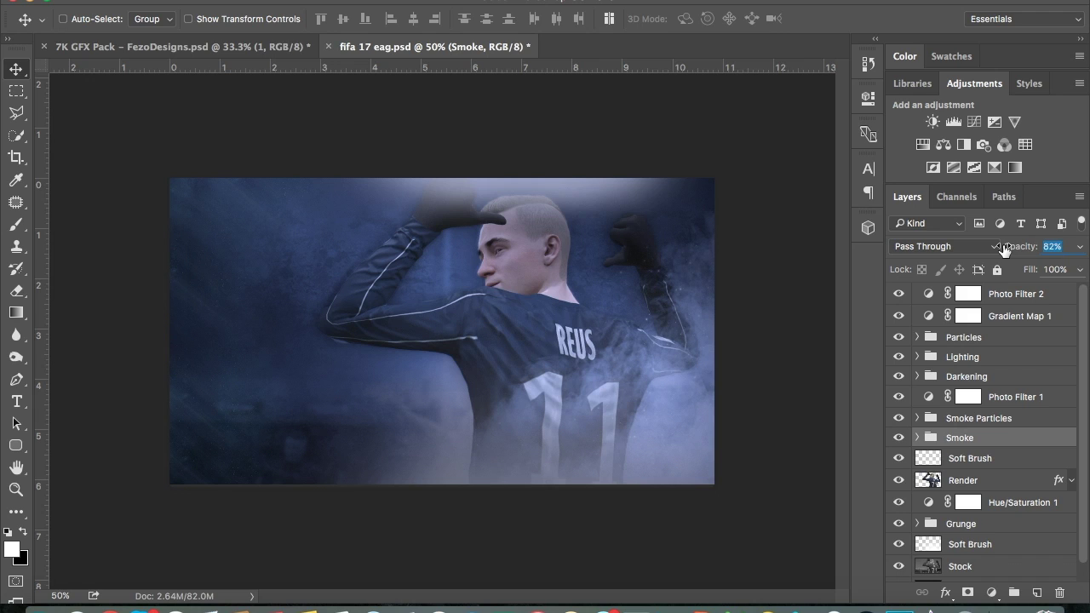
pyautogui.click(963, 480)
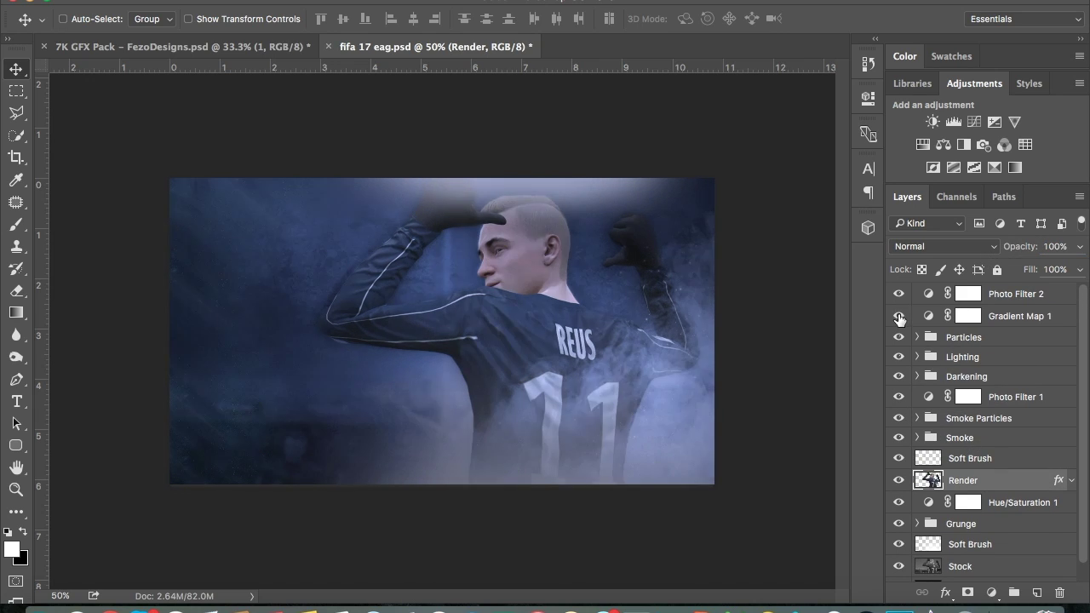
# Step: Fill Gradient Map 1's mask black inside the player's outline
pyautogui.click(968, 316)
pyautogui.keyDown('super'); pyautogui.click(928, 480); pyautogui.keyUp('super')
pyautogui.click(192, 1)
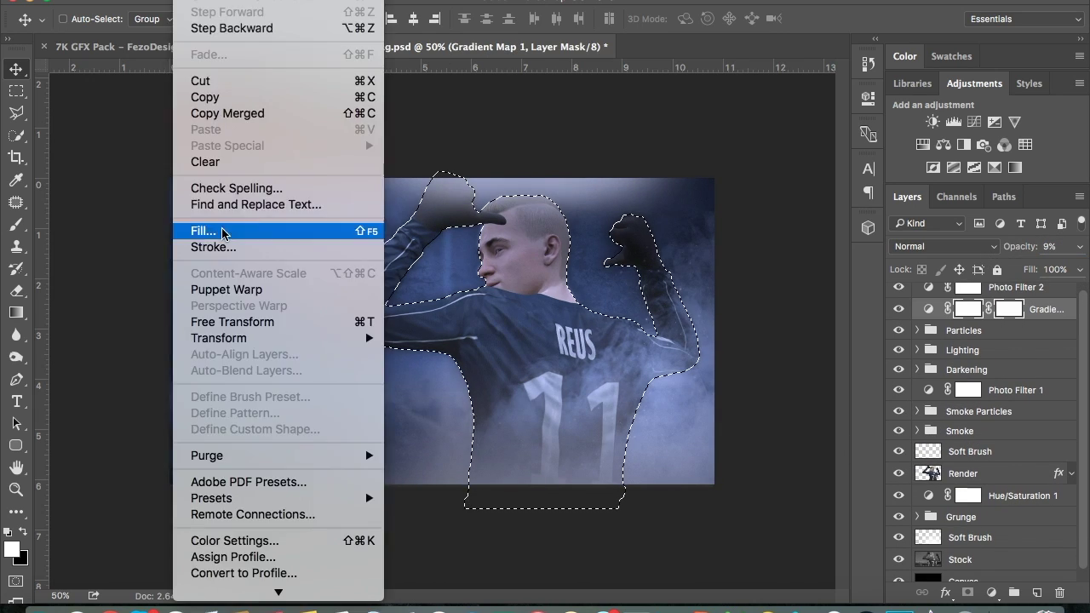
pyautogui.click(204, 231)
pyautogui.press('Return')
pyautogui.press('super+d')
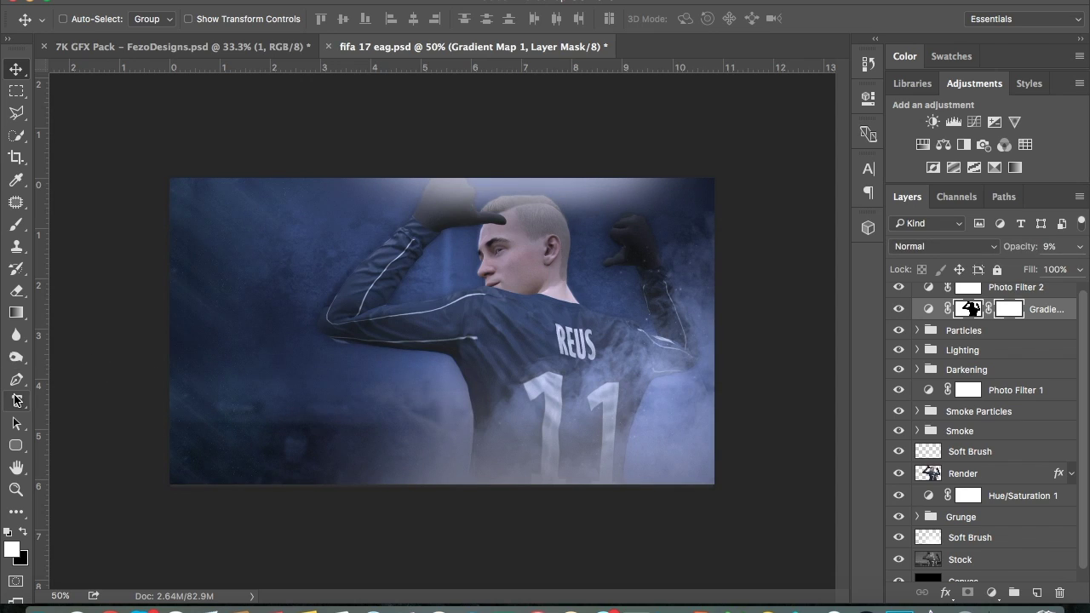
# Step: Mask a lower-left rectangle out of the gradient map with black
pyautogui.click(16, 92)
pyautogui.moveTo(191, 357); pyautogui.dragTo(424, 419)
pyautogui.hotkey('alt', 'BackSpace')
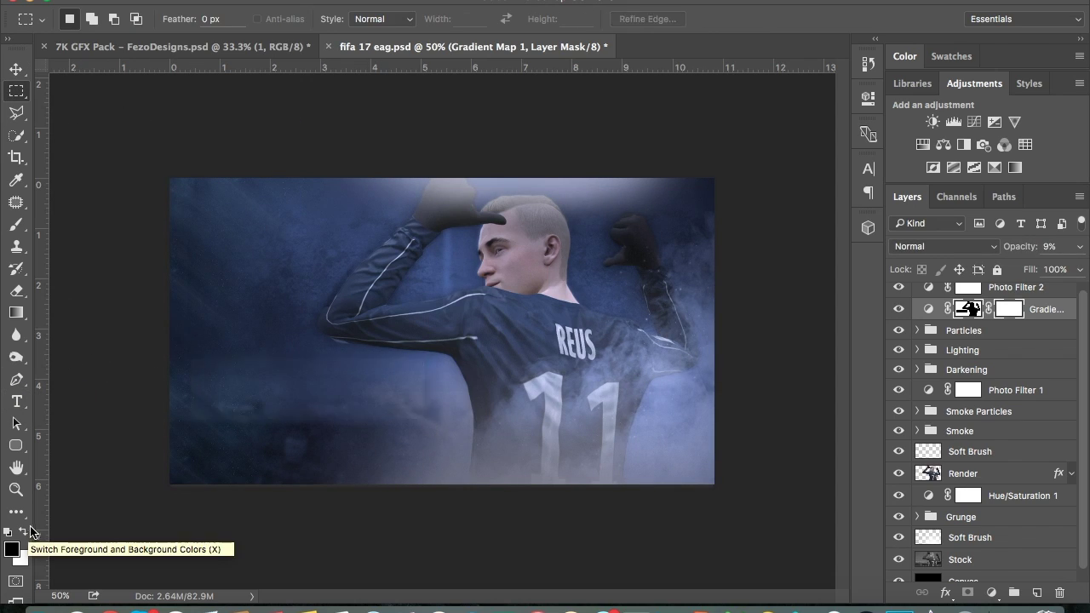
# Step: Fill a lower-left box with black on a new layer above Photo Filter 2
pyautogui.hotkey('ctrl', 'd')
pyautogui.click(1014, 287)
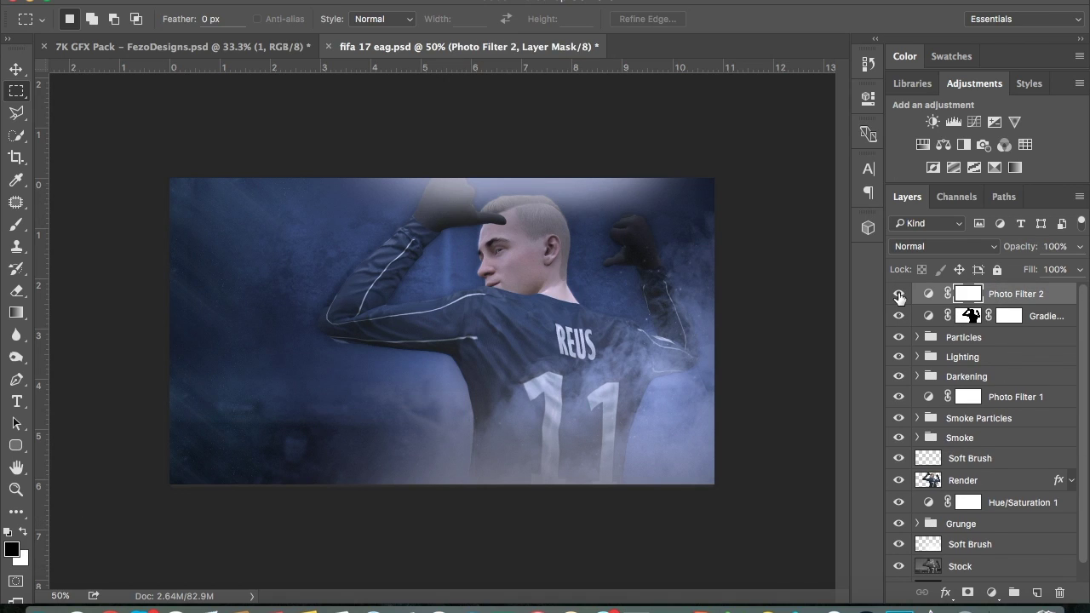
pyautogui.hotkey('ctrl', 'shift', 'n')
pyautogui.press('Return')
pyautogui.press('x')
pyautogui.moveTo(199, 379); pyautogui.dragTo(437, 441)
pyautogui.hotkey('alt', 'BackSpace')
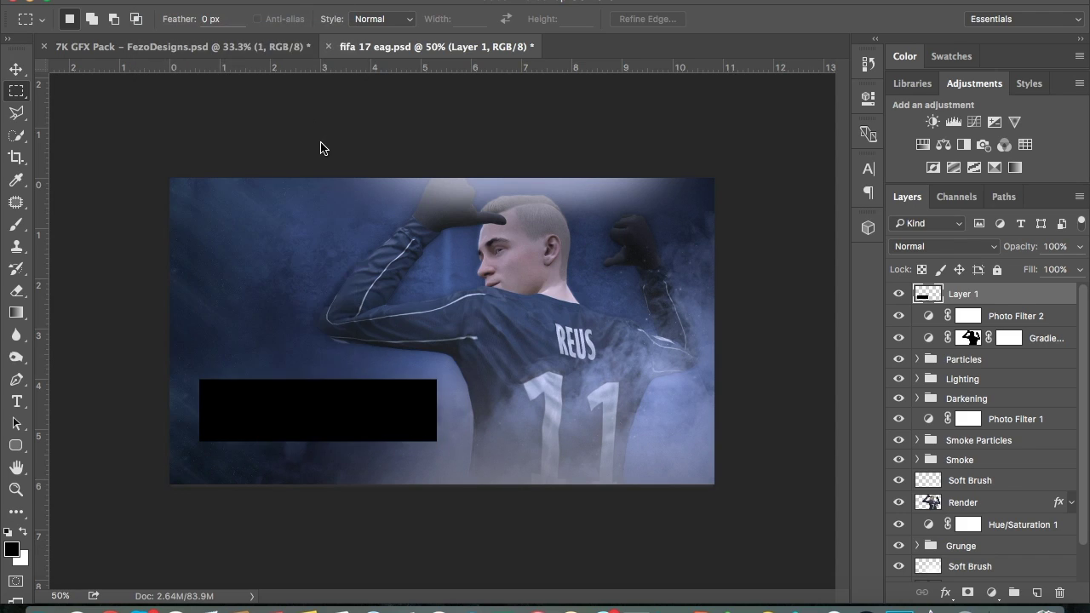
# Step: Open TOTY Welcome Page.psd from the FIFA 16 TOTY folder and select Layer 44 copy
pyautogui.hotkey('ctrl', 'o')
pyautogui.click(520, 50)
pyautogui.click(533, 266)
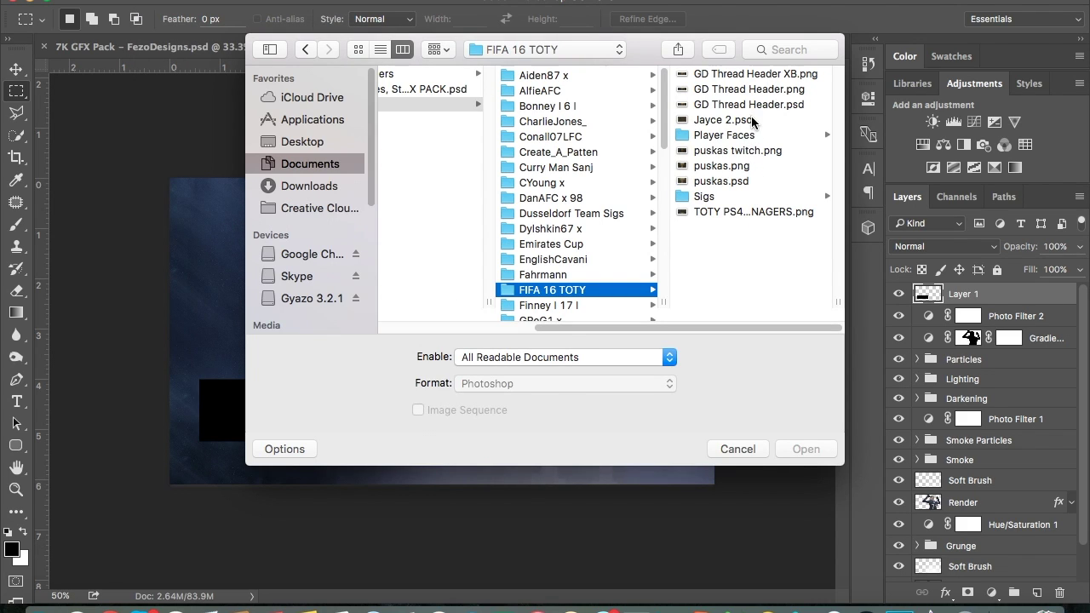
pyautogui.scroll(-10, 594, 260)
pyautogui.click(559, 236)
pyautogui.click(806, 449)
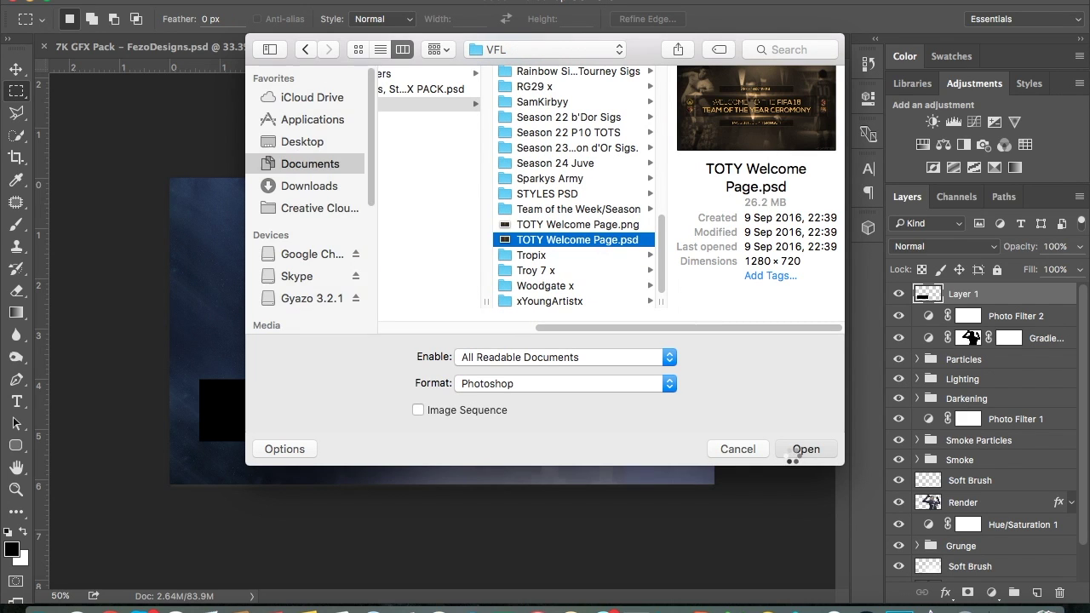
pyautogui.scroll(-3, 937, 364)
pyautogui.click(917, 550)
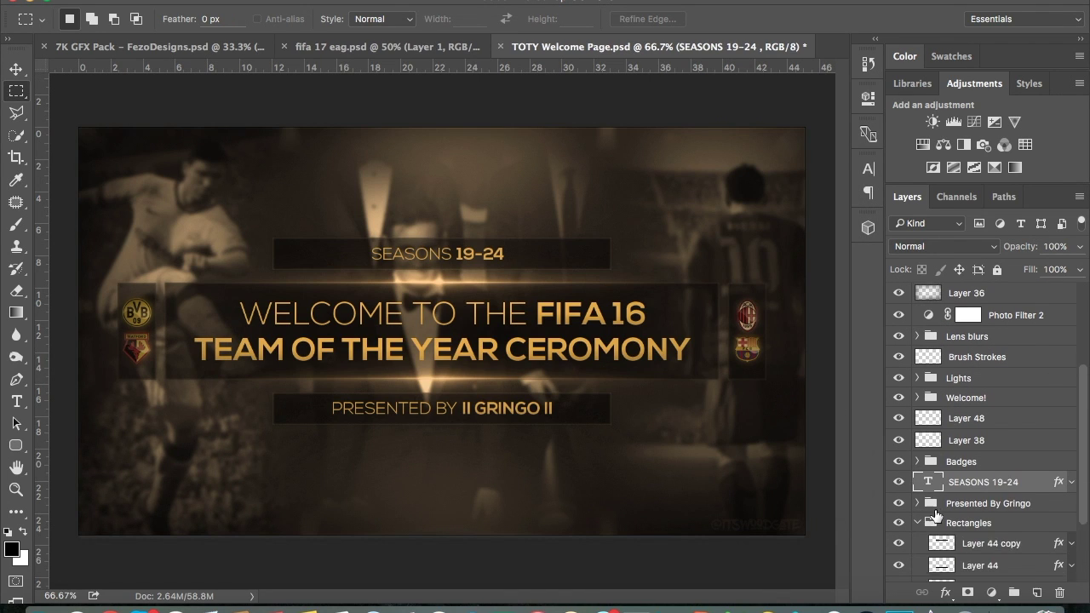
# Step: Copy Layer 44 copy's layer style and paste it onto the black box layer
pyautogui.rightClick(988, 572)
pyautogui.click(389, 58)
pyautogui.click(389, 53)
pyautogui.rightClick(996, 291)
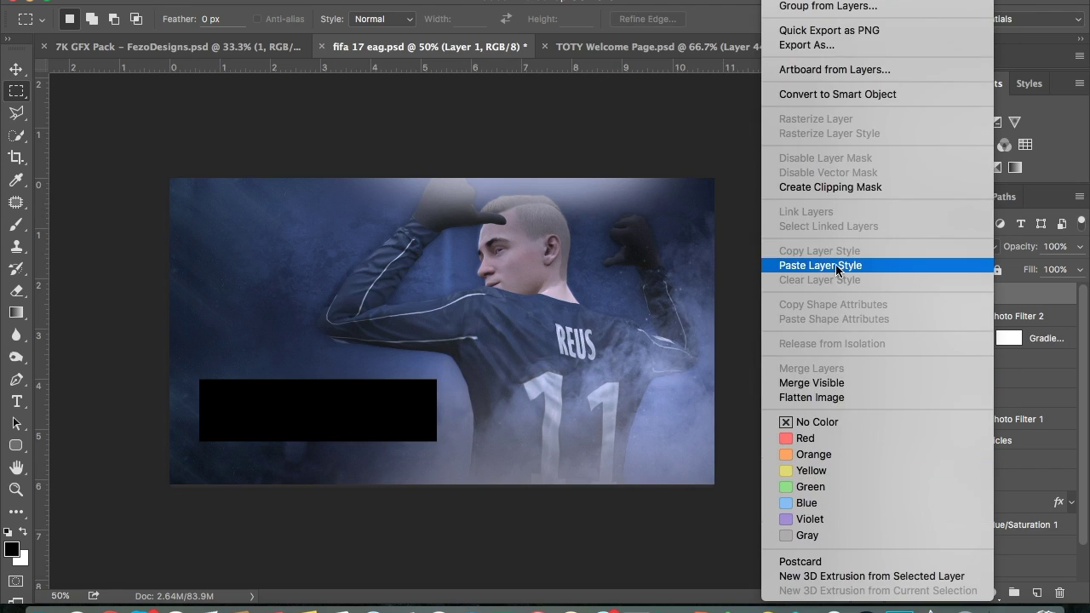
pyautogui.click(852, 269)
# Step: Move the box layer down the stack to sit just under the adjustment layers
pyautogui.moveTo(963, 294)
pyautogui.mouseDown()
pyautogui.moveTo(990, 560)
pyautogui.moveTo(982, 508)
pyautogui.mouseUp()
pyautogui.moveTo(986, 408)
pyautogui.mouseDown()
pyautogui.moveTo(982, 529)
pyautogui.moveTo(979, 451)
pyautogui.mouseUp()
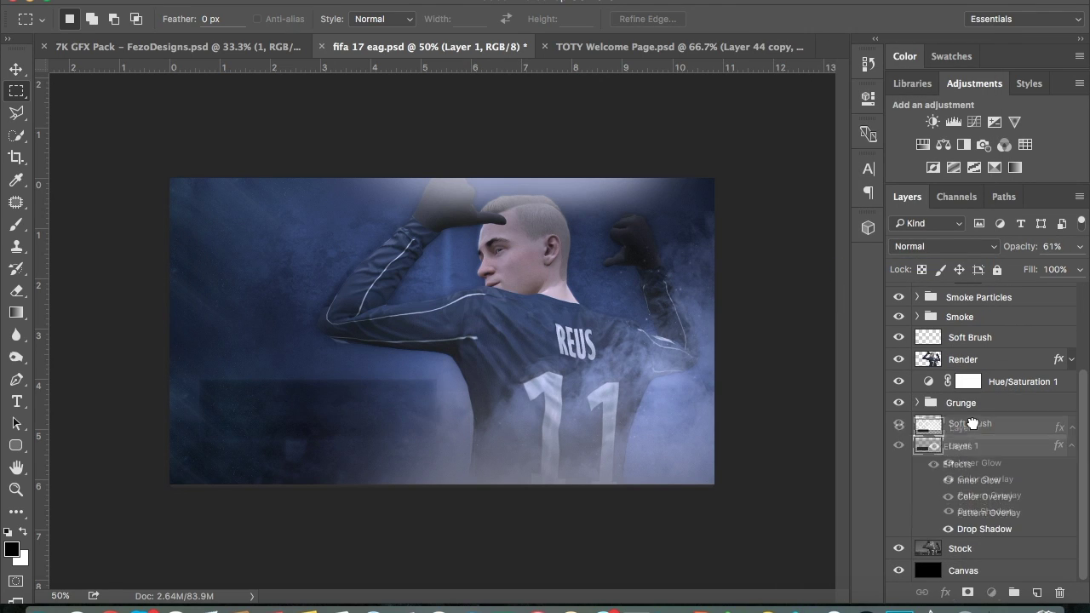
pyautogui.click(1072, 418)
pyautogui.moveTo(963, 504)
pyautogui.mouseDown()
pyautogui.moveTo(990, 448)
pyautogui.moveTo(987, 335)
pyautogui.mouseUp()
pyautogui.doubleClick(1020, 342)
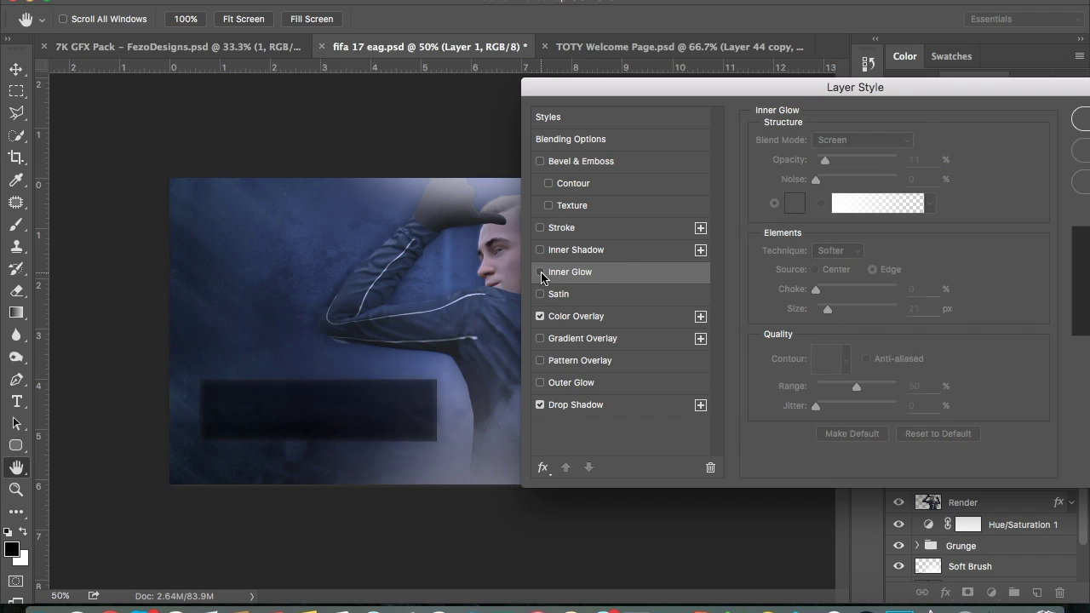
pyautogui.click(1080, 119)
pyautogui.click(934, 356)
pyautogui.click(934, 357)
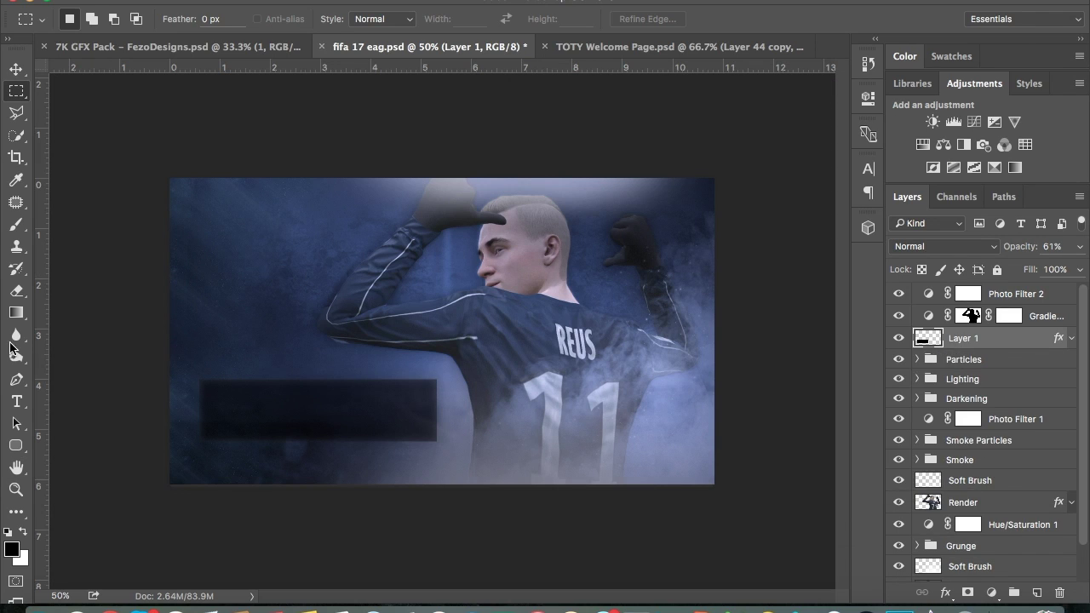
# Step: Select all of the DYLJUAN title text for editing
pyautogui.press('t')
pyautogui.click(290, 323)
pyautogui.hotkey('ctrl', 'a')
# Step: Set DYLJUAN to Nexa Bold and move it into the dark box
pyautogui.click(226, 19)
pyautogui.click(226, 19)
pyautogui.click(226, 18)
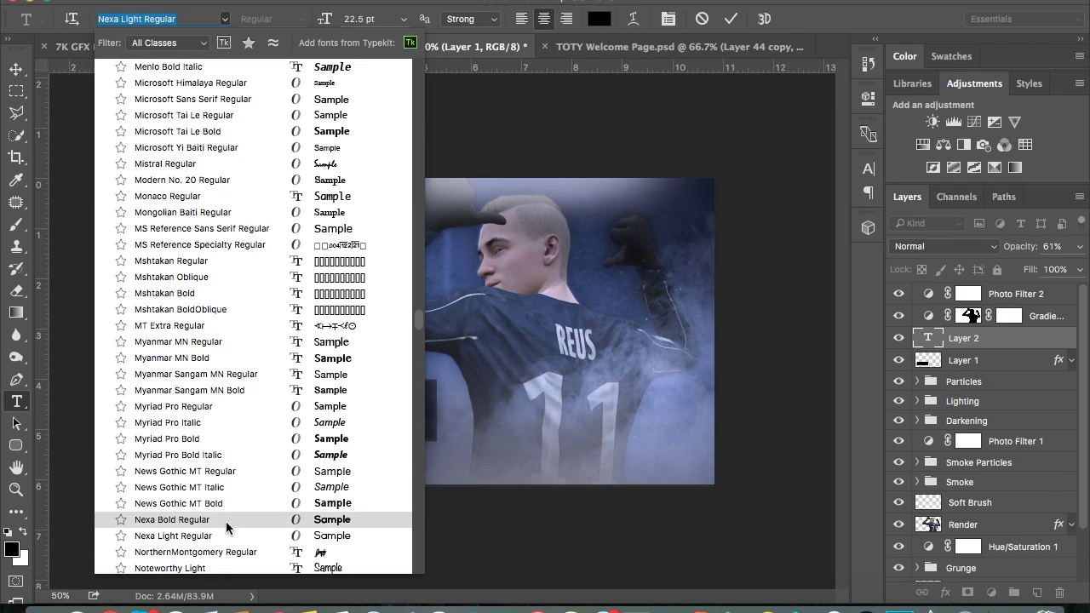
pyautogui.click(226, 520)
pyautogui.hotkey('ctrl', 'Return')
pyautogui.press('v')
pyautogui.moveTo(287, 395); pyautogui.dragTo(322, 502)
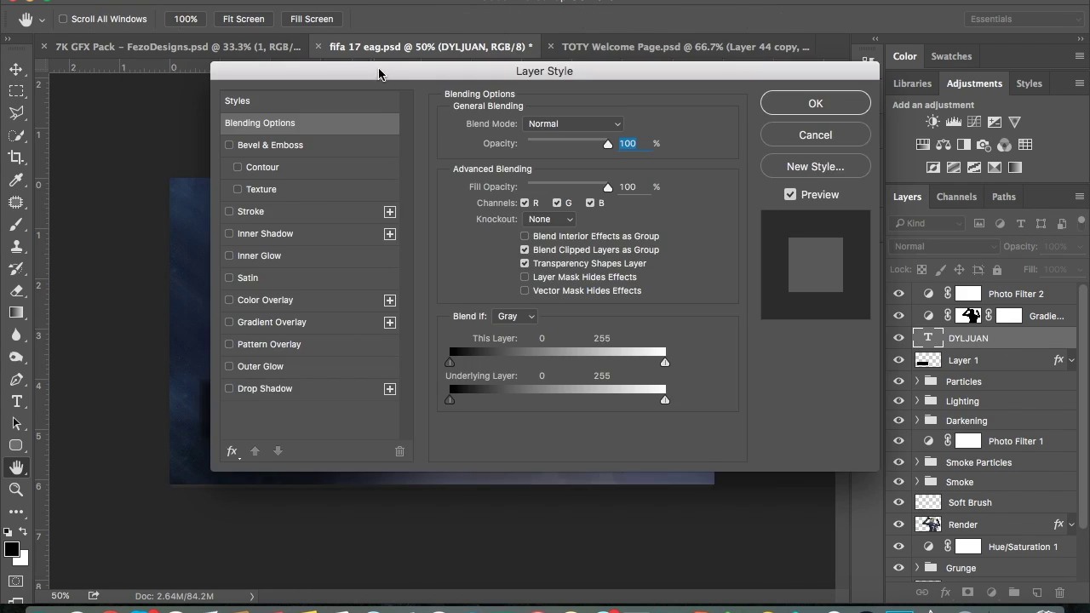
# Step: Give the DYLJUAN title a white Color Overlay
pyautogui.moveTo(377, 68); pyautogui.dragTo(769, 71)
pyautogui.click(654, 299)
pyautogui.click(1007, 126)
pyautogui.click(75, 241)
pyautogui.click(462, 231)
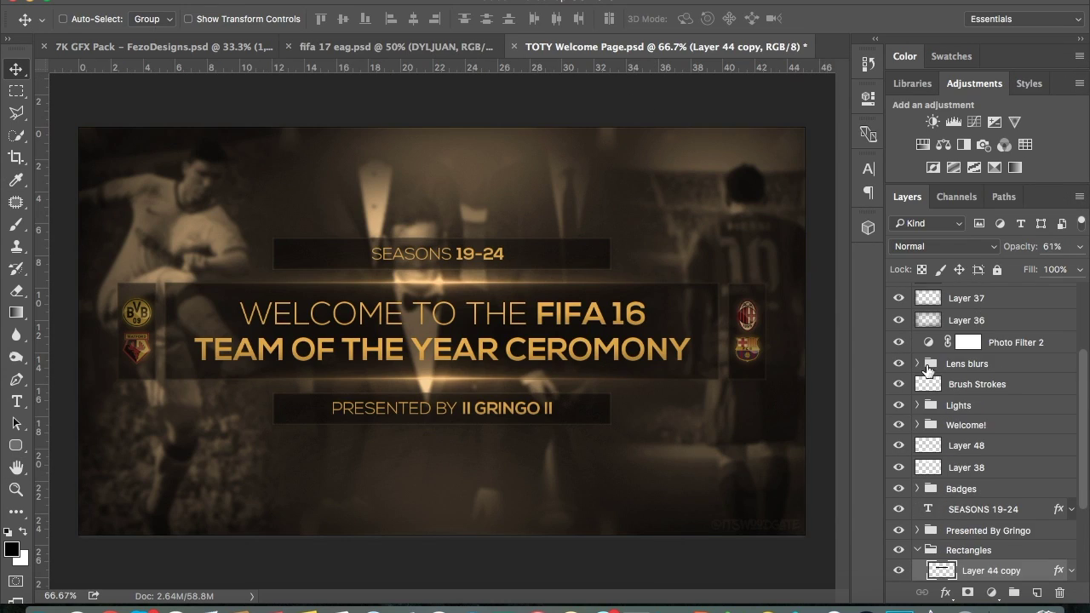
# Step: Paste the TOTY text style onto DYLJUAN, keeping a white colour overlay
pyautogui.rightClick(1004, 430)
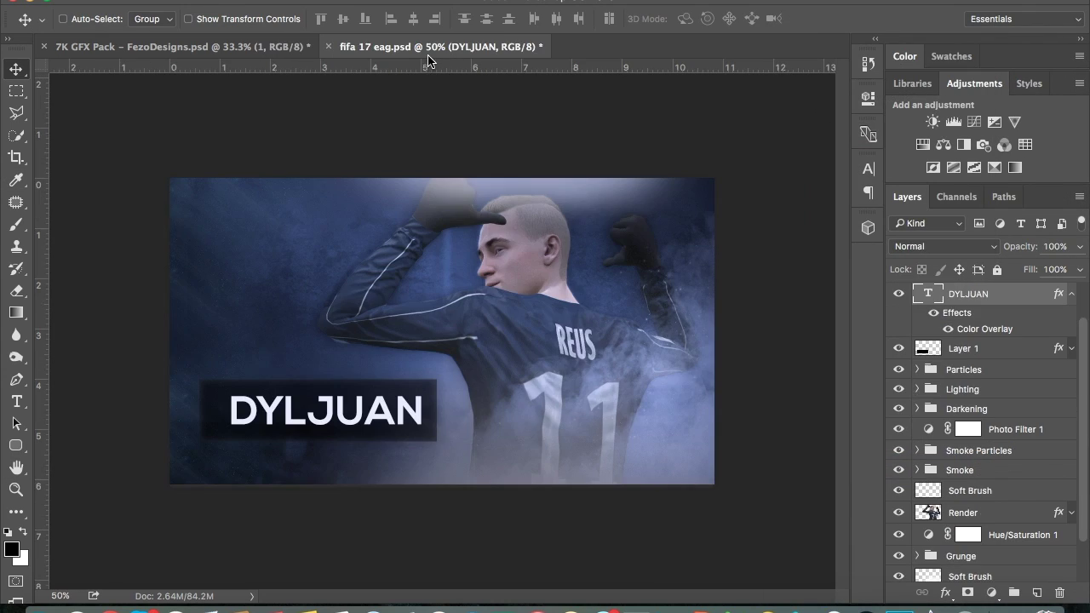
pyautogui.rightClick(1022, 294)
pyautogui.click(848, 523)
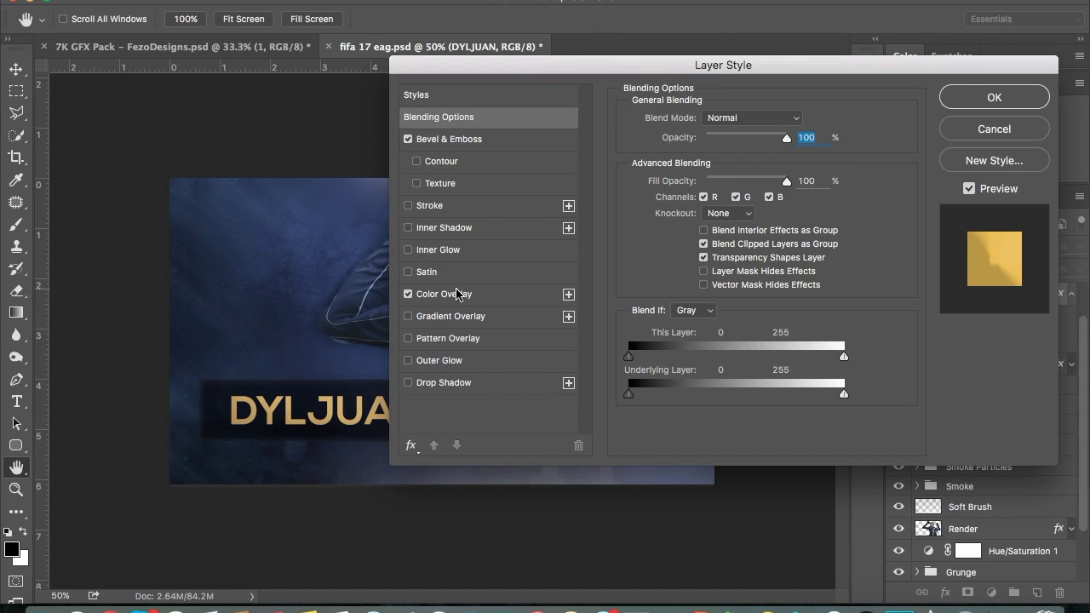
pyautogui.click(457, 294)
pyautogui.click(795, 117)
pyautogui.click(463, 231)
pyautogui.press('Return')
# Step: Resize the dark box layer to fit snugly around DYLJUAN
pyautogui.press('t')
pyautogui.doubleClick(273, 413)
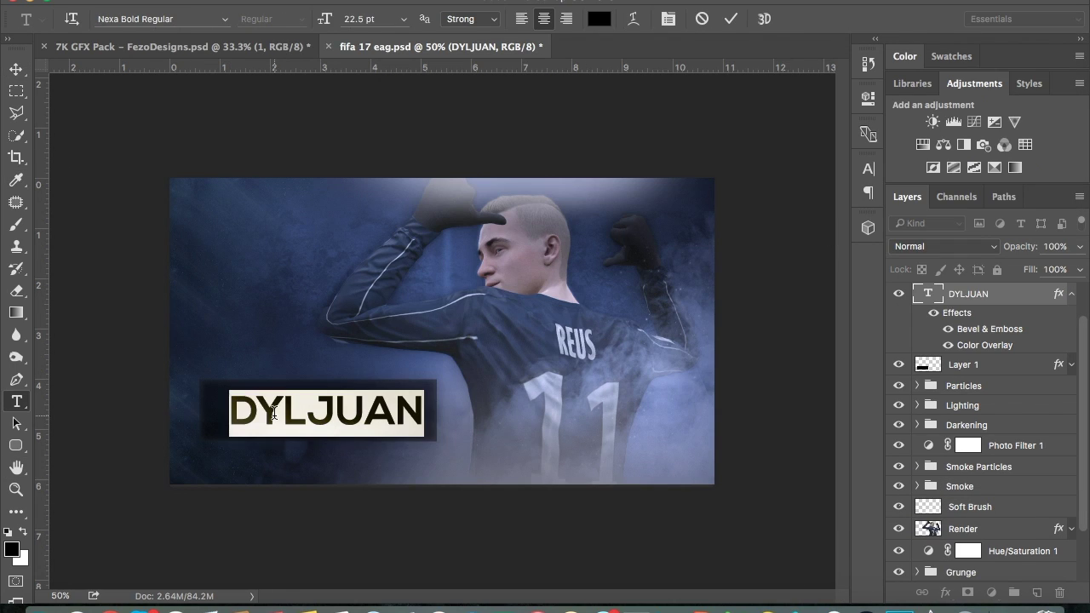
pyautogui.press('Escape')
pyautogui.press('v')
pyautogui.hotkey('alt', '[')
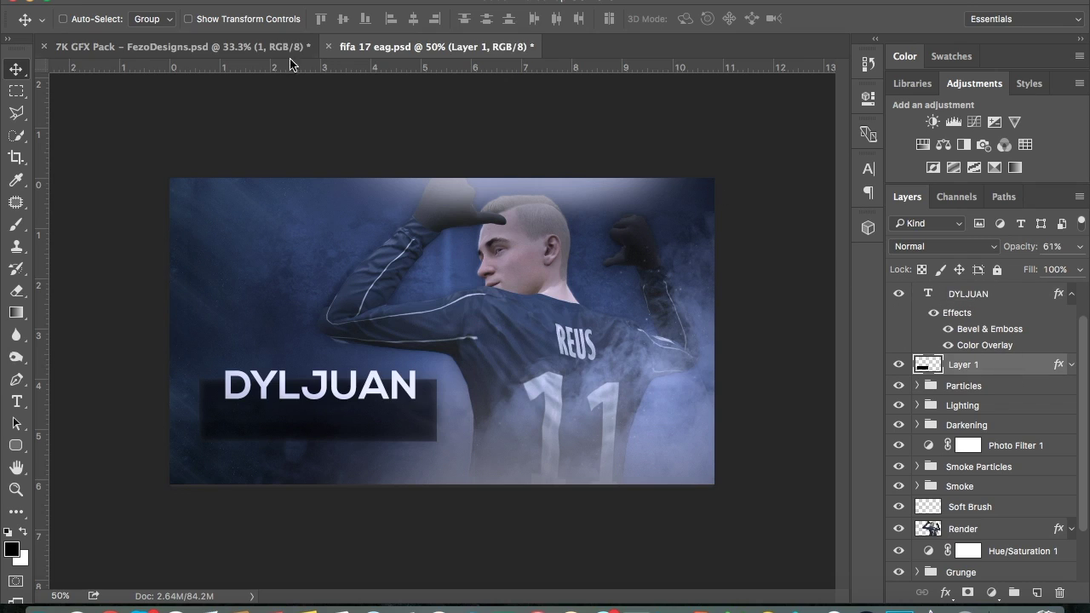
pyautogui.hotkey('ctrl', 't')
pyautogui.moveTo(217, 390); pyautogui.dragTo(223, 377)
pyautogui.press('Return')
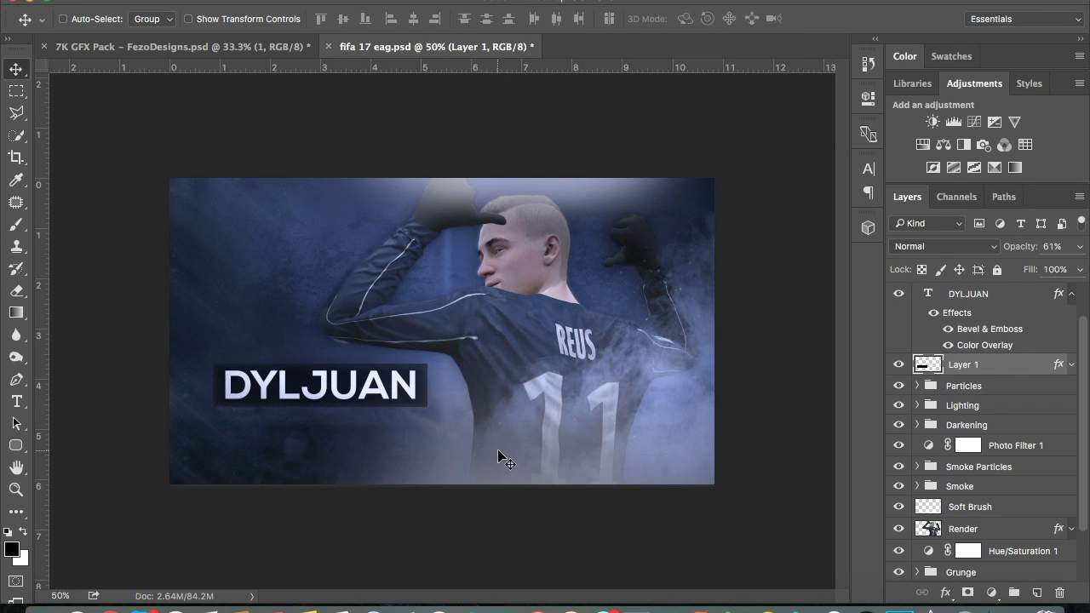
pyautogui.click(17, 402)
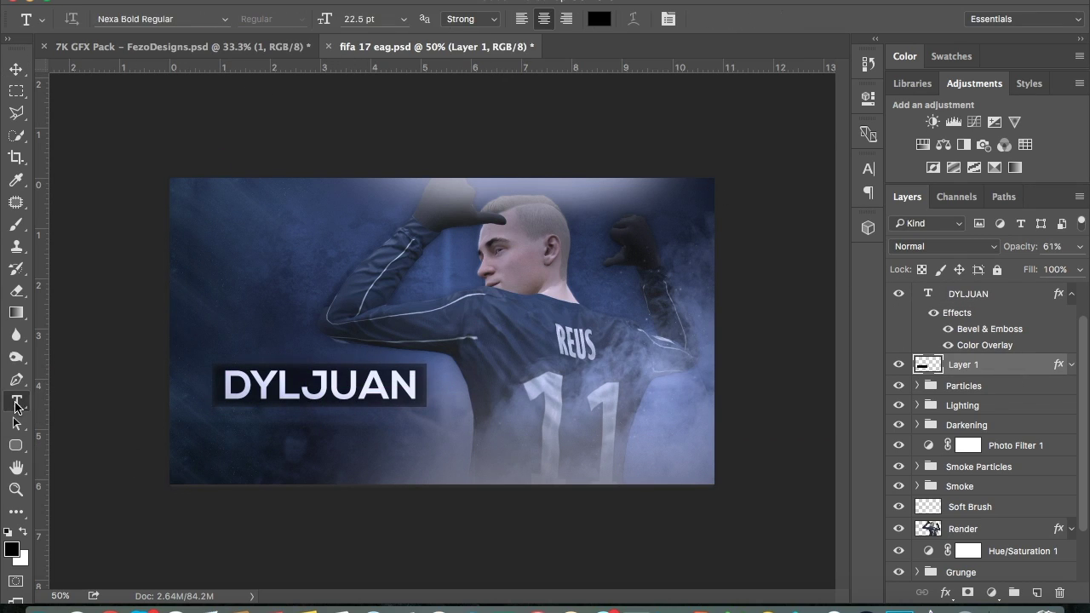
# Step: Add a PRO CLUBS line in Nexa Light just under DYLJUAN
pyautogui.click(207, 452)
pyautogui.moveTo(315, 439); pyautogui.dragTo(96, 439)
pyautogui.click(225, 18)
pyautogui.click(128, 423)
pyautogui.hotkey('ctrl', 'Return')
pyautogui.press('v')
pyautogui.moveTo(273, 504); pyautogui.dragTo(379, 490)
# Step: Paste DYLJUAN's effects onto PRO CLUBS and nudge the title block up-left
pyautogui.rightClick(971, 365)
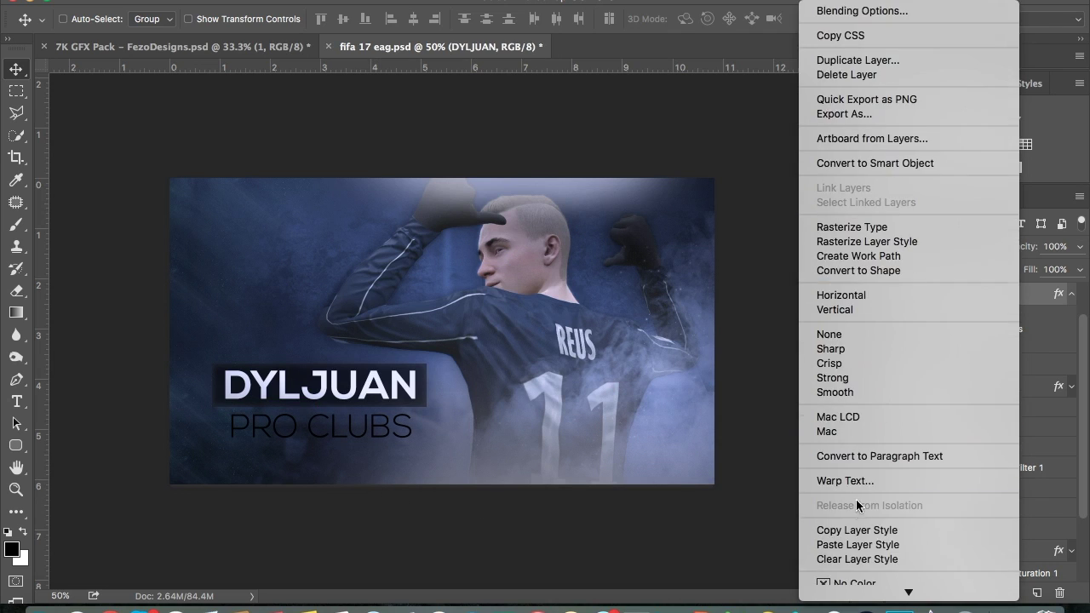
pyautogui.click(893, 397)
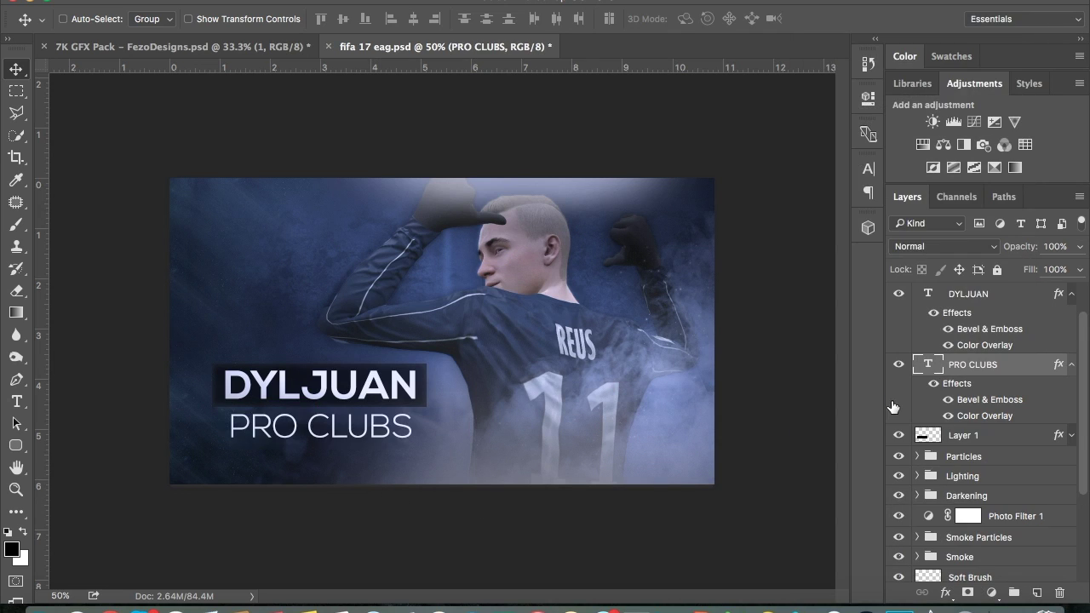
pyautogui.click(985, 435)
pyautogui.keyDown('alt'); pyautogui.click(1071, 364); pyautogui.keyUp('alt')
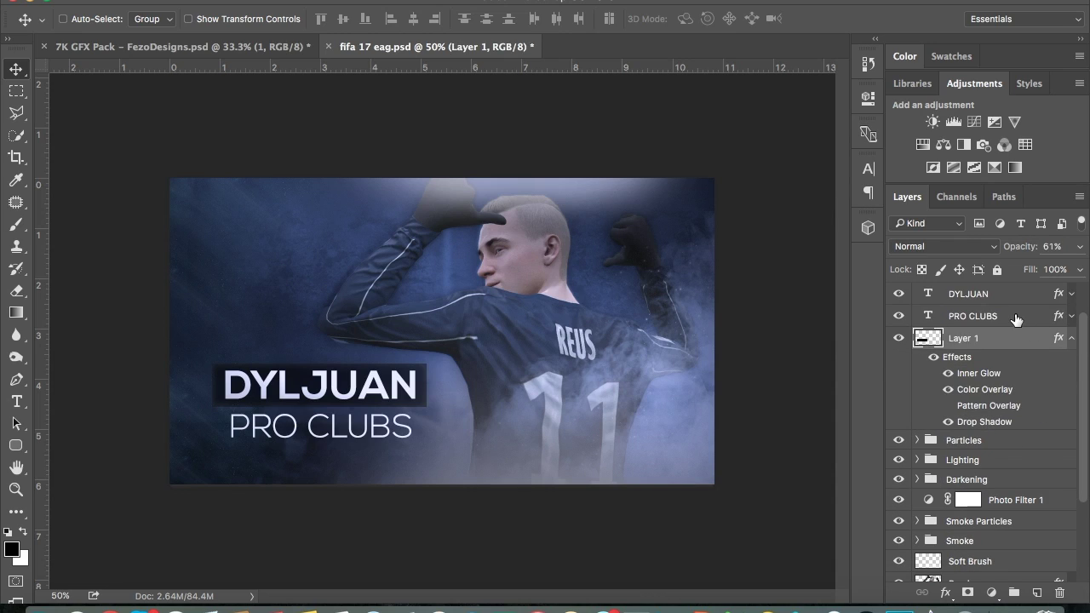
pyautogui.click(1071, 338)
pyautogui.keyDown('shift'); pyautogui.click(971, 293); pyautogui.keyUp('shift')
pyautogui.hotkey('shift', 'Left')
pyautogui.hotkey('shift', 'Left')
pyautogui.hotkey('shift', 'Up')
pyautogui.hotkey('shift', 'Up')
# Step: Duplicate the PRO CLUBS line below itself and retype it as 'COMPILATION #2'
pyautogui.click(968, 320)
pyautogui.hotkey('ctrl', 'j')
pyautogui.hotkey('shift', 'Down')
pyautogui.hotkey('shift', 'Down')
pyautogui.hotkey('shift', 'Down')
pyautogui.hotkey('shift', 'Down')
pyautogui.hotkey('shift', 'Down')
pyautogui.press('t')
pyautogui.tripleClick(265, 452)
pyautogui.write('com')
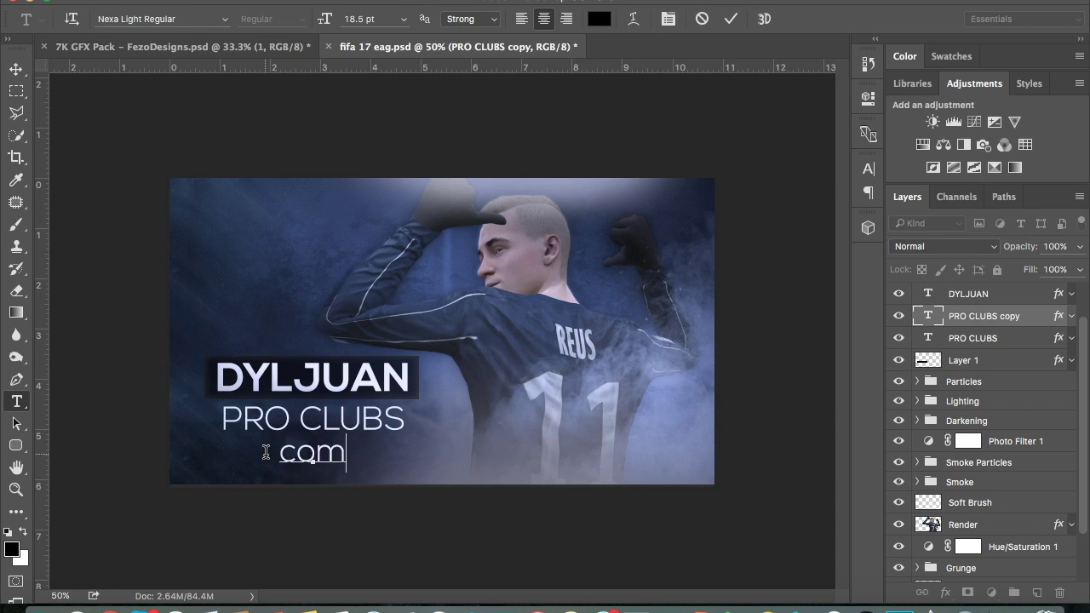
pyautogui.write('COMPILATION #2')
pyautogui.hotkey('ctrl', 'Return')
pyautogui.press('v')
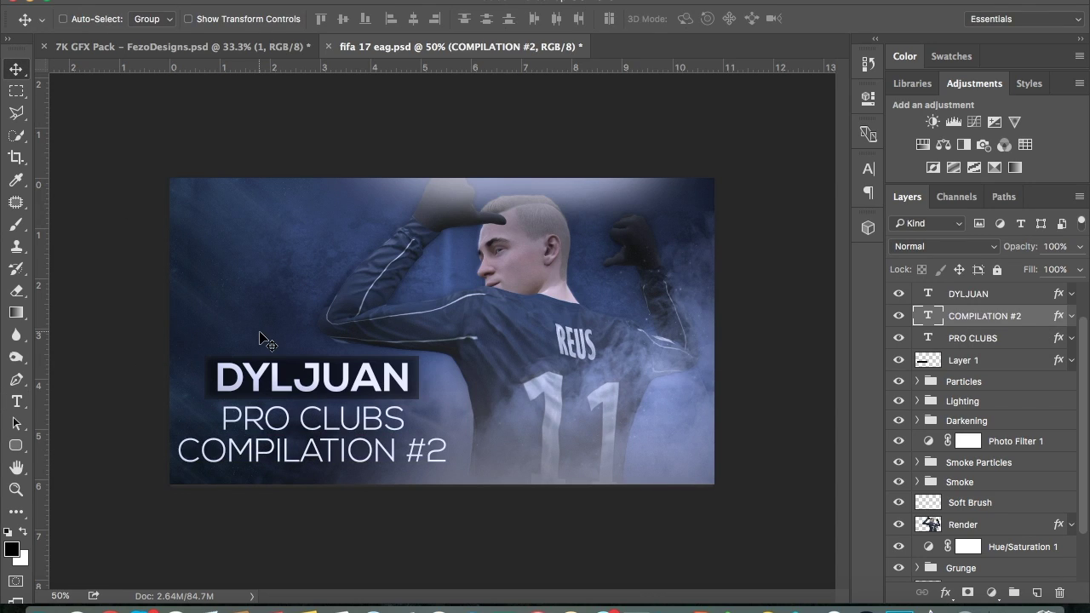
# Step: Group the title text layers together
pyautogui.keyDown('shift'); pyautogui.click(1005, 338); pyautogui.keyUp('shift')
pyautogui.hotkey('ctrl', 'g')
pyautogui.doubleClick(962, 292)
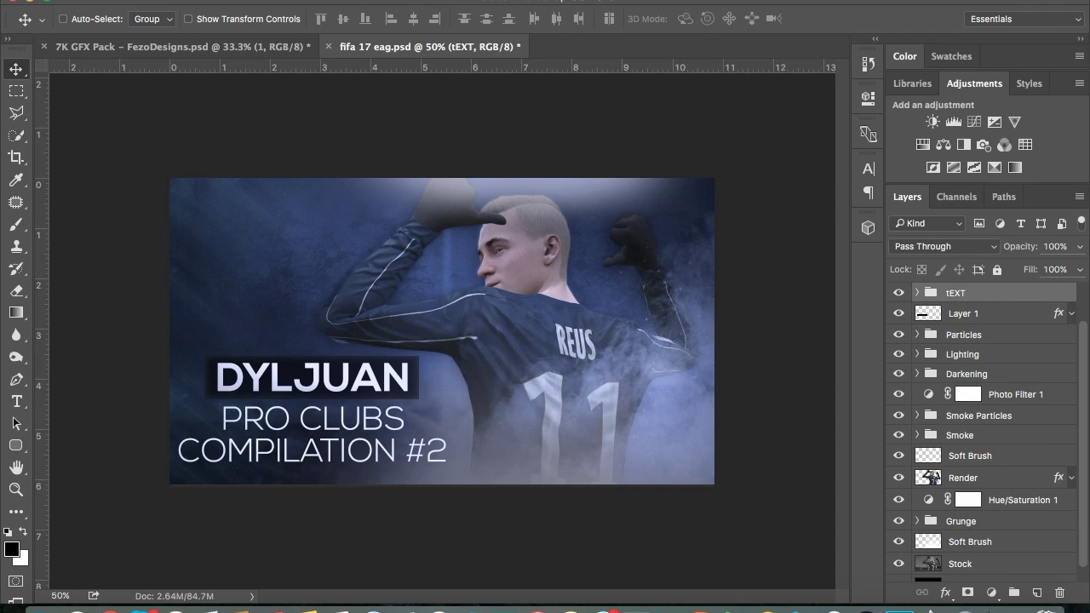
# Step: Name the group Text and the box Rectangle, nudging the title block down-right
pyautogui.press('Tab')
pyautogui.write('Re')
pyautogui.keyDown('shift'); pyautogui.click(1012, 300); pyautogui.keyUp('shift')
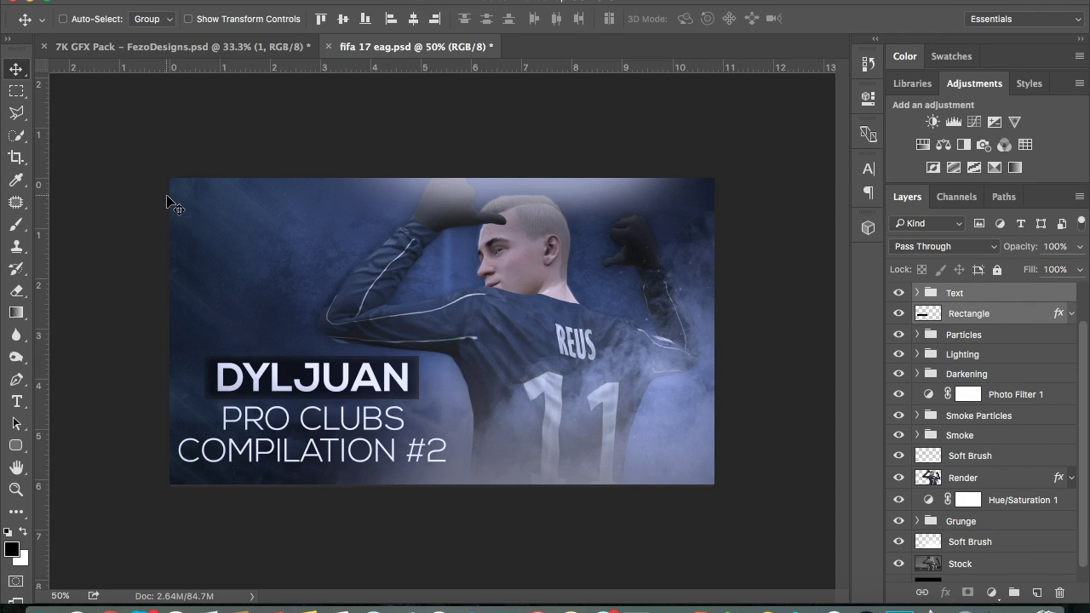
pyautogui.press('Down')
pyautogui.press('Down')
pyautogui.press('Down')
pyautogui.press('Right')
pyautogui.press('Down')
pyautogui.press('Down')
# Step: Create a new empty layer near the Particles group
pyautogui.click(971, 295)
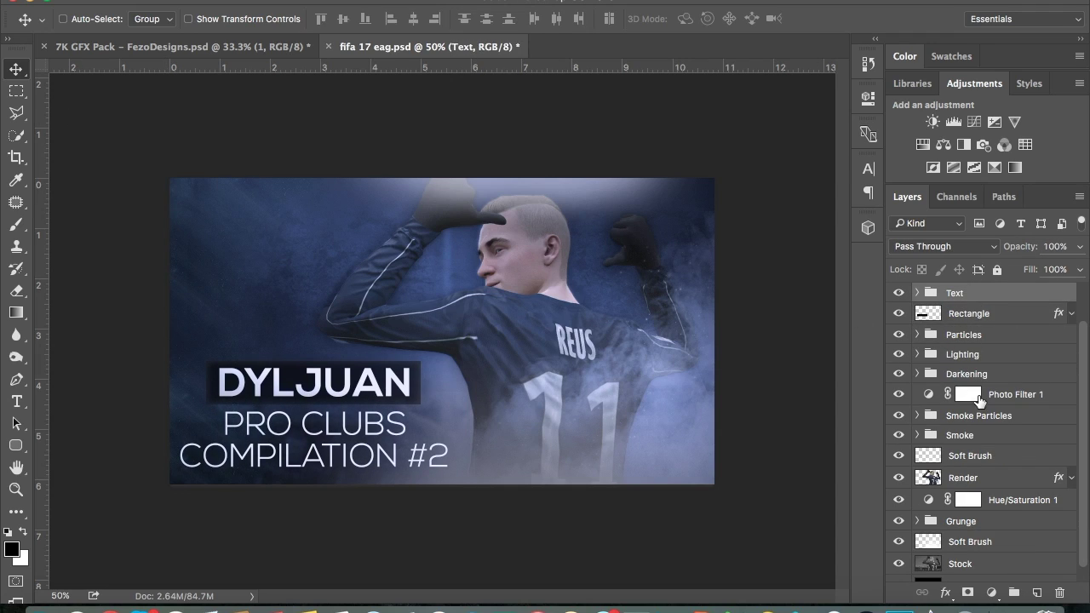
pyautogui.scroll(-1, 962, 362)
pyautogui.click(962, 358)
pyautogui.scroll(2, 963, 362)
pyautogui.click(966, 350)
pyautogui.hotkey('ctrl', 'shift', 'n')
pyautogui.press('Return')
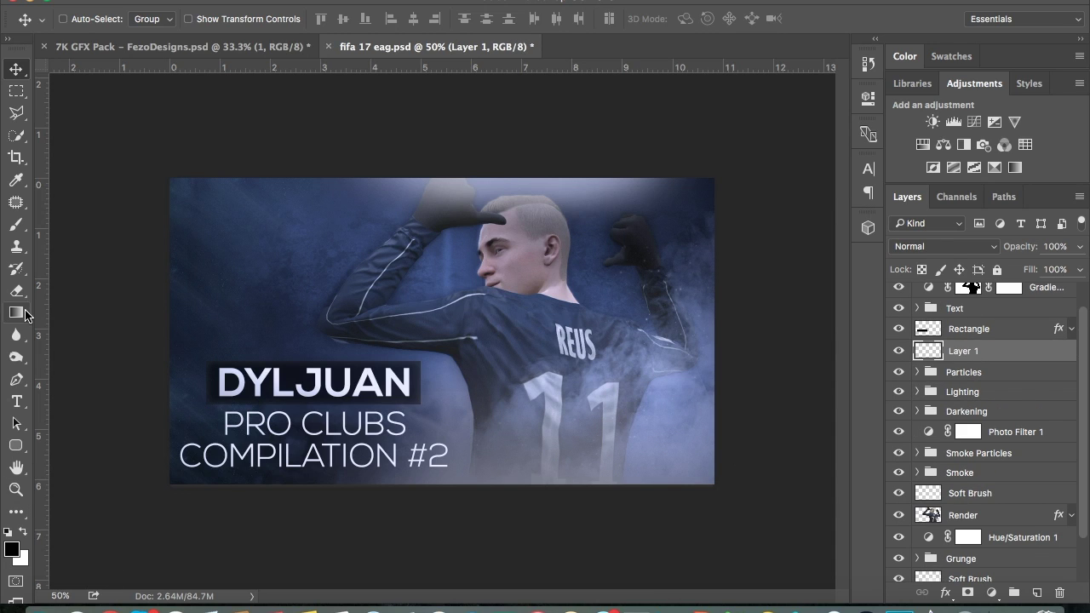
# Step: Set the new brush layer to 41% opacity and add a Photo Filter adjustment on top
pyautogui.press('b')
pyautogui.scroll(-3, 161, 323)
pyautogui.press('z')
pyautogui.hotkey('ctrl', '+')
pyautogui.hotkey('ctrl', '+')
pyautogui.moveTo(1019, 246); pyautogui.dragTo(988, 246)
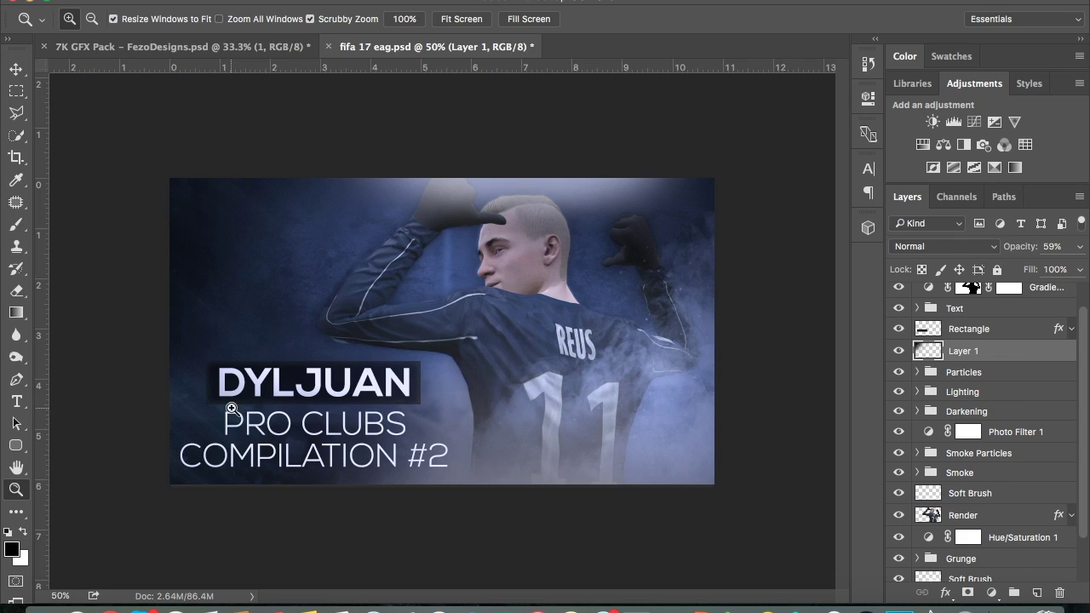
pyautogui.moveTo(1014, 253); pyautogui.dragTo(1007, 257)
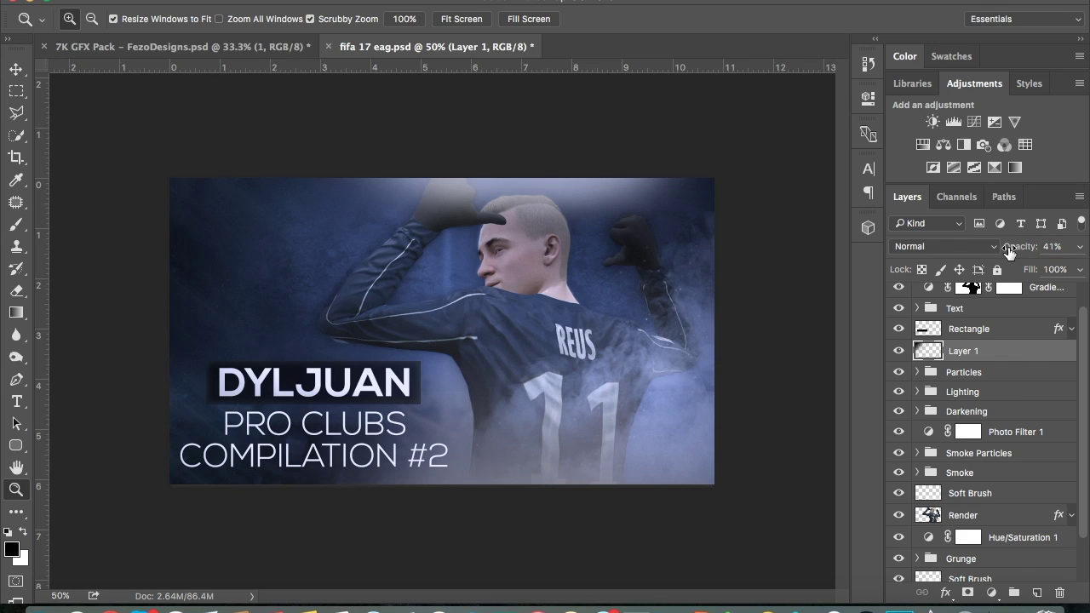
pyautogui.click(983, 145)
pyautogui.hotkey('ctrl', 'shift', 'alt', 'n')
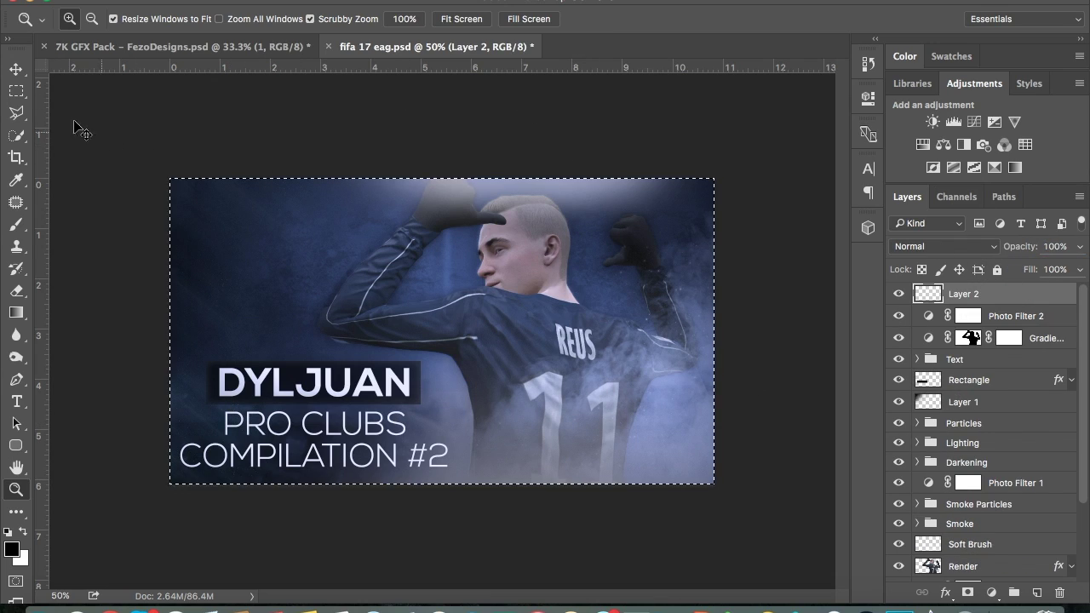
# Step: Select the whole canvas and stroke the selection with white
pyautogui.hotkey('ctrl', 'a')
pyautogui.rightClick(324, 284)
pyautogui.click(401, 509)
pyautogui.click(499, 214)
pyautogui.click(462, 230)
pyautogui.click(649, 165)
pyautogui.click(943, 246)
# Step: On a new empty layer, stroke the full-canvas selection with a 3 px white border
pyautogui.press('Escape')
pyautogui.hotkey('ctrl', 'shift', 'alt', 'n')
pyautogui.hotkey('ctrl', 'a')
pyautogui.rightClick(596, 286)
pyautogui.click(656, 511)
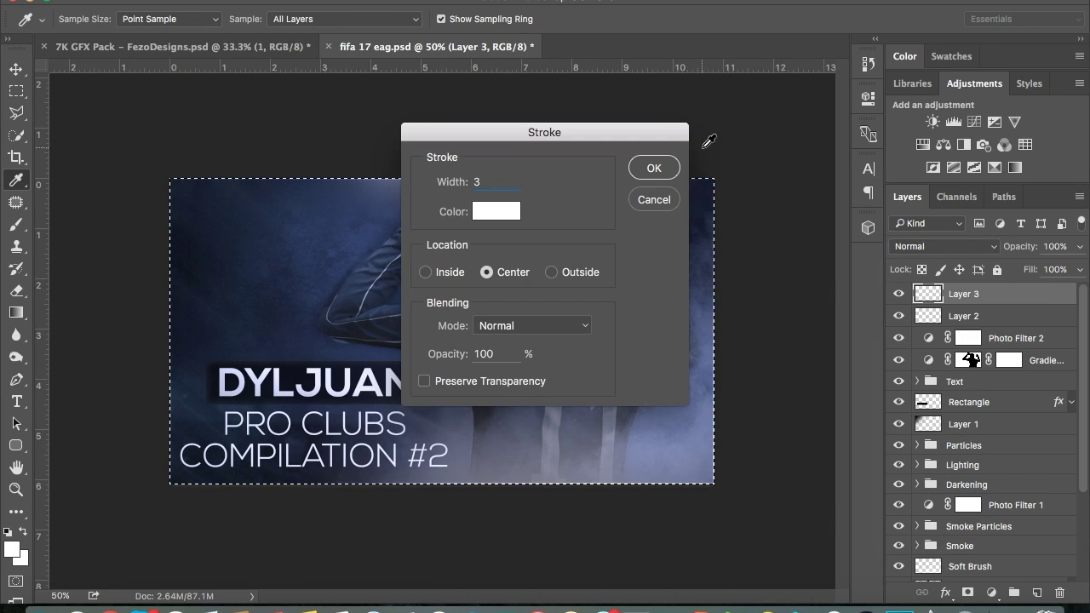
pyautogui.press('Return')
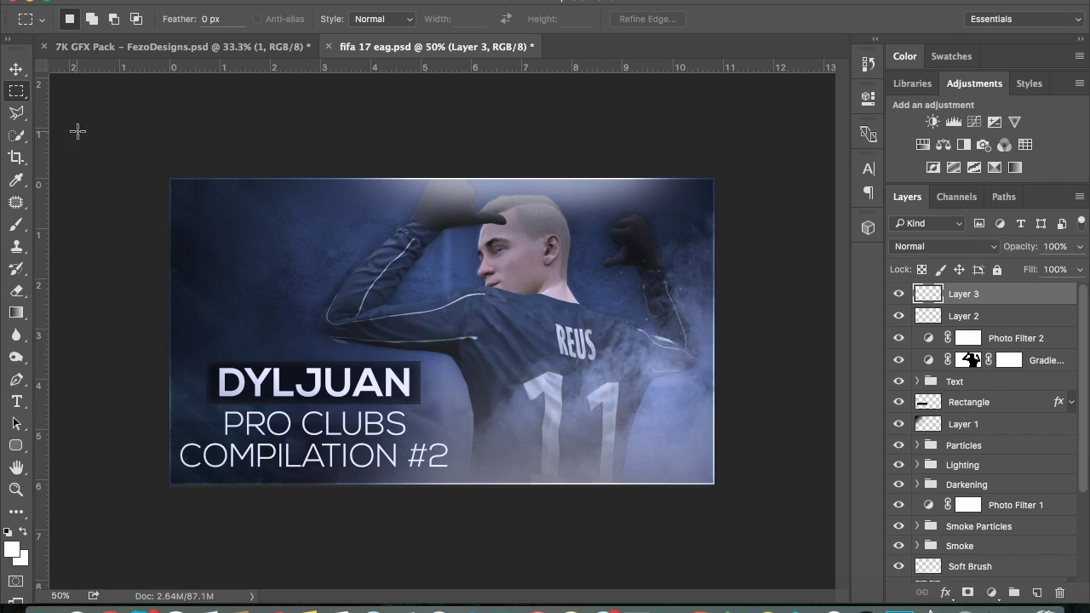
pyautogui.rightClick(298, 276)
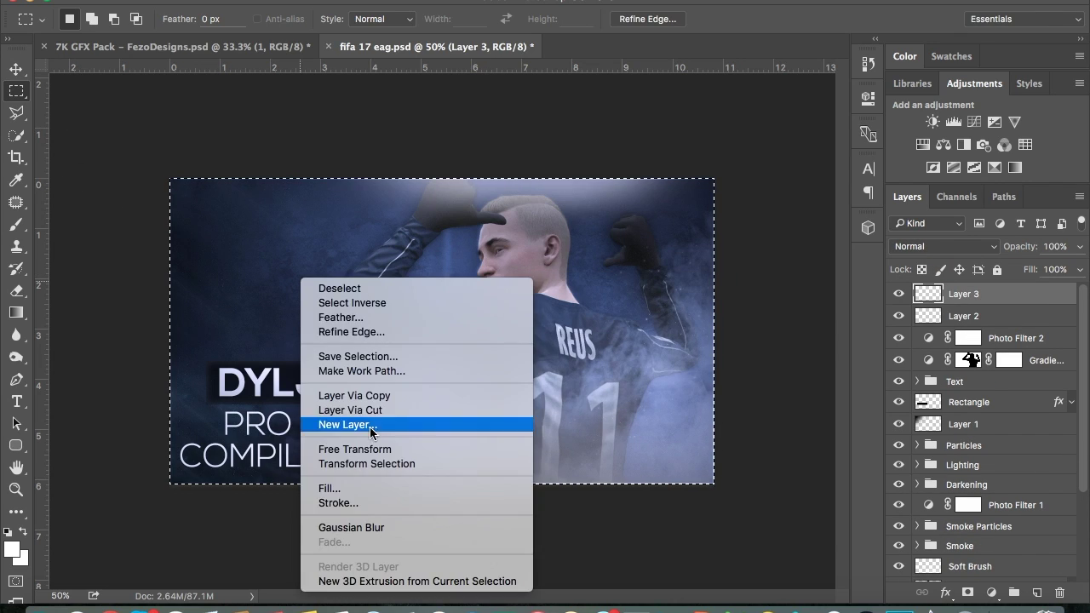
pyautogui.click(328, 506)
pyautogui.click(653, 168)
# Step: Group both border layers as 'Border' and select the faint 41% opacity layer
pyautogui.keyDown('shift'); pyautogui.click(963, 316); pyautogui.keyUp('shift')
pyautogui.hotkey('ctrl', 'g')
pyautogui.doubleClick(959, 293)
pyautogui.write('Border')
pyautogui.press('Return')
pyautogui.rightClick(976, 145)
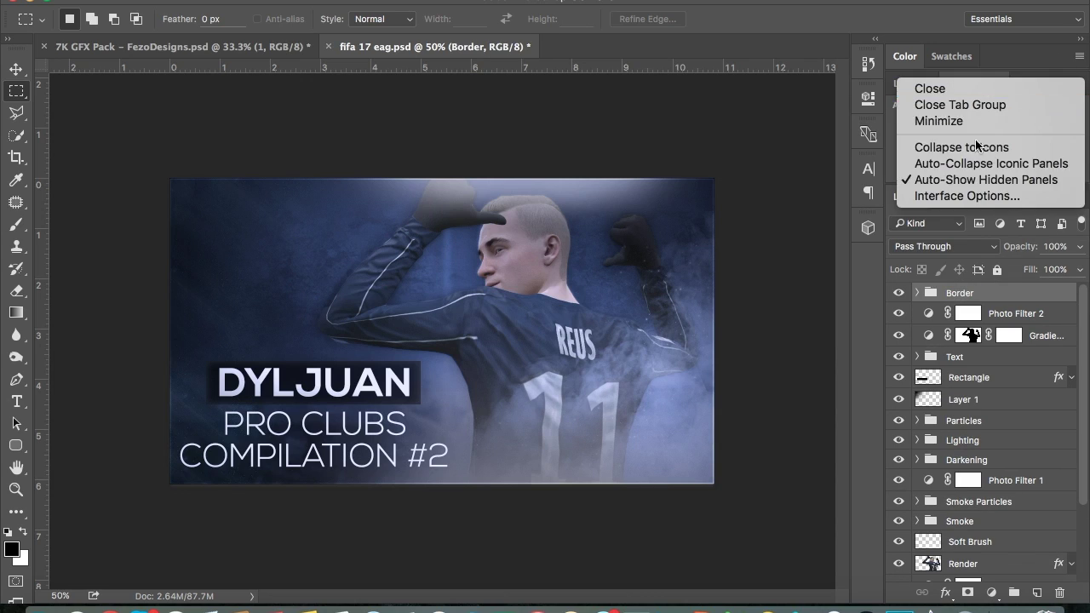
pyautogui.click(975, 315)
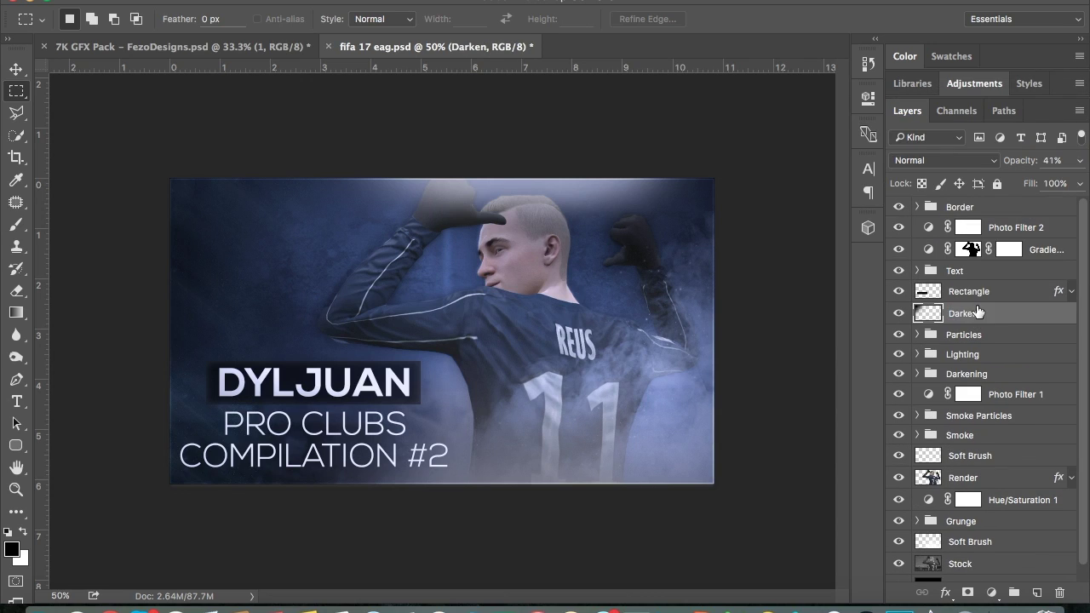
# Step: Add a new layer and paint on it with a white soft brush
pyautogui.click(979, 354)
pyautogui.hotkey('ctrl', 'shift', 'alt', 'n')
pyautogui.press('b')
pyautogui.press('x')
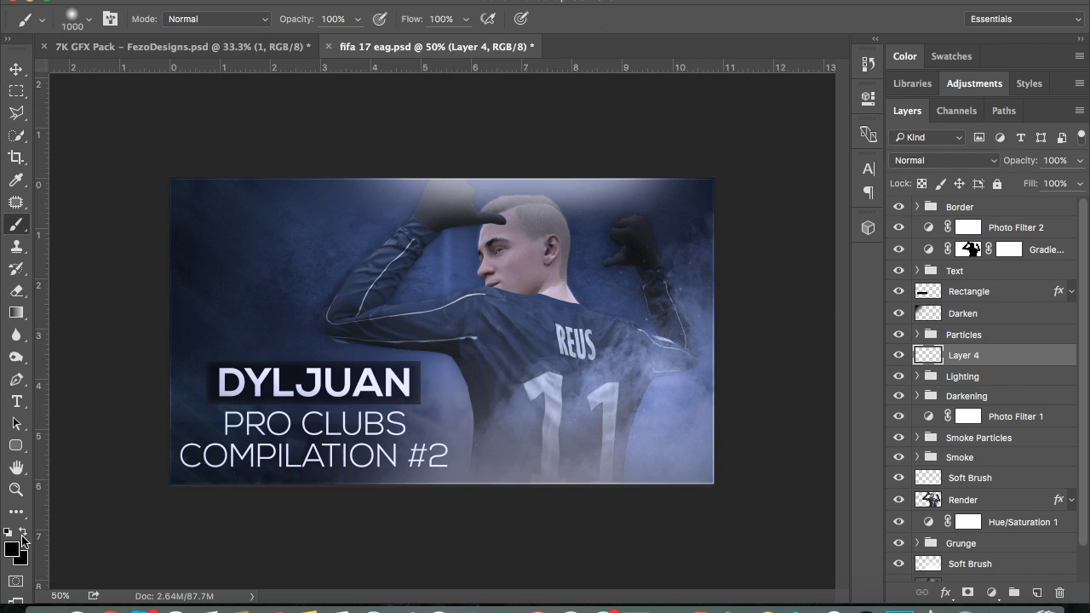
pyautogui.scroll(-5, 499, 360)
pyautogui.press('z')
pyautogui.click(345, 462)
# Step: Set the layer to 49% opacity, name it 'Soft Brush', and group all layers together
pyautogui.moveTo(1026, 161); pyautogui.dragTo(976, 166)
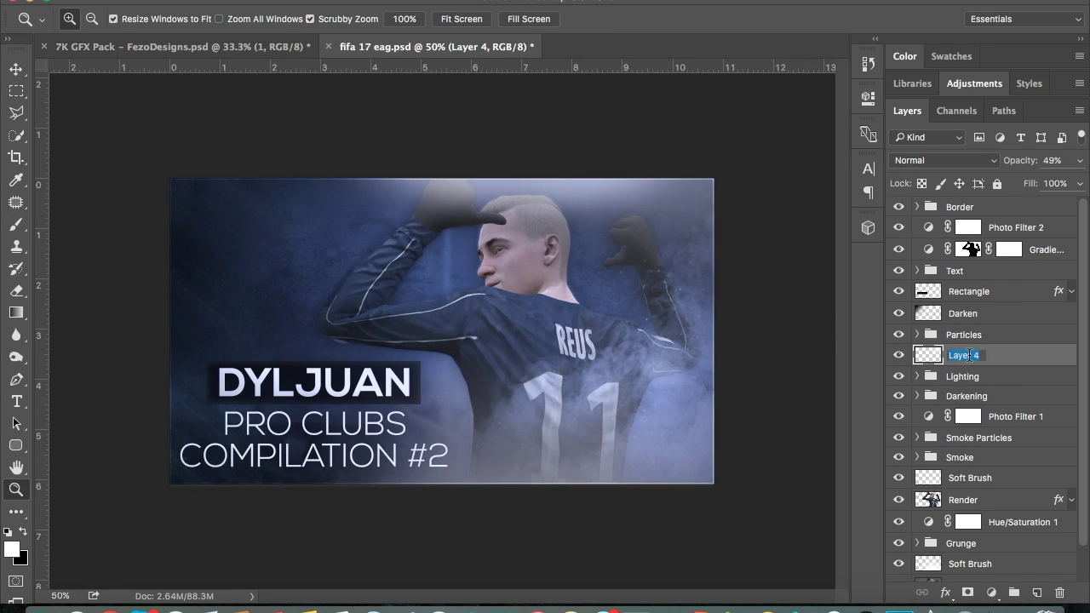
pyautogui.write('Soft Brush')
pyautogui.press('Return')
pyautogui.hotkey('ctrl', 'alt', 'a')
pyautogui.hotkey('ctrl', 'g')
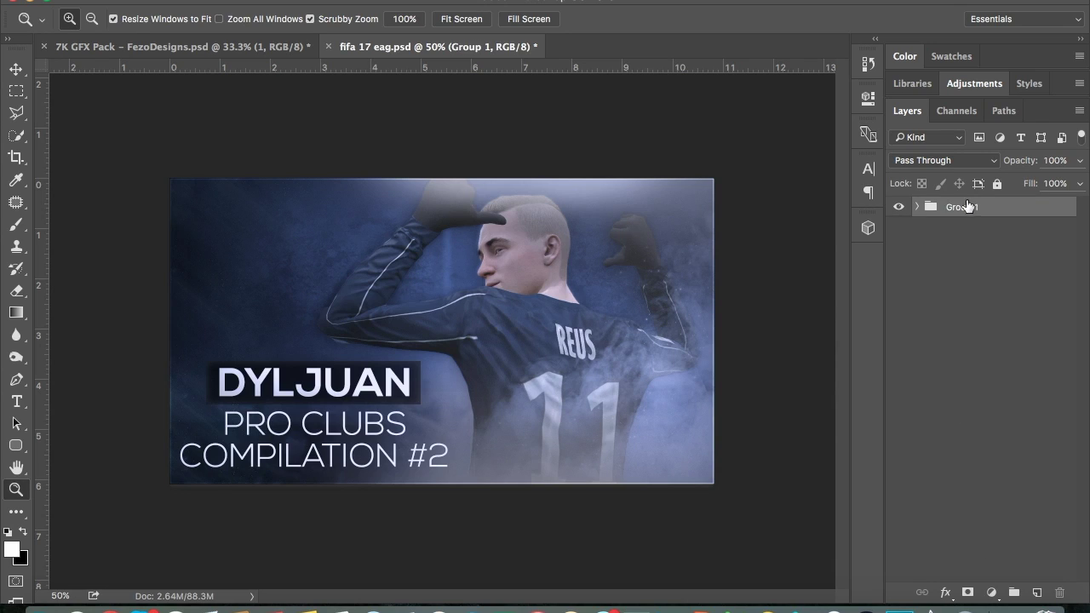